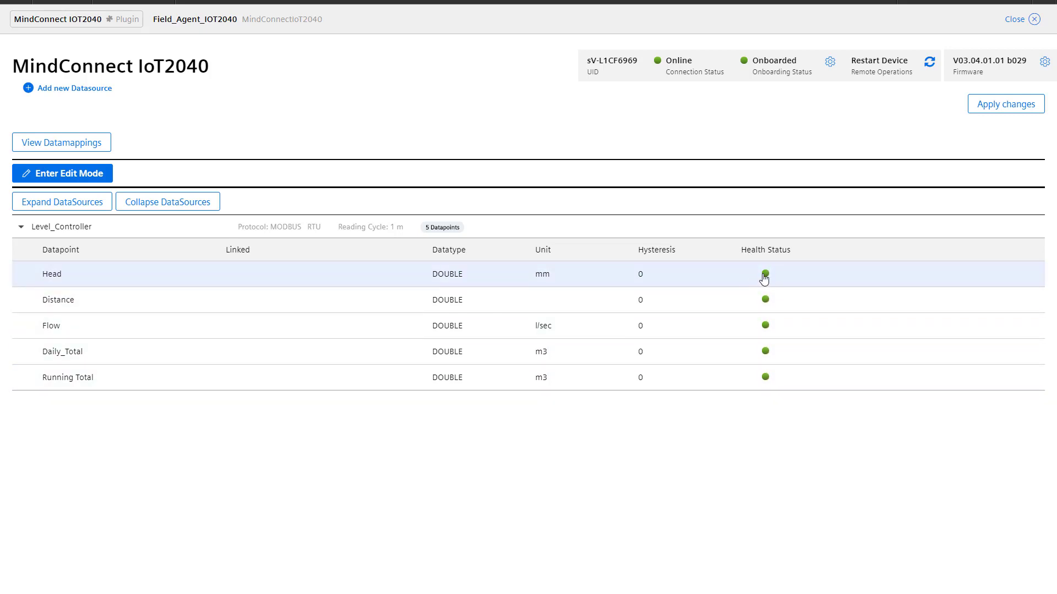
# Step: Inspect the Head datapoint's health details and exit the IoT2040 plugin back to the asset
pyautogui.click(761, 277)
pyautogui.moveTo(1042, 302); pyautogui.dragTo(1046, 399)
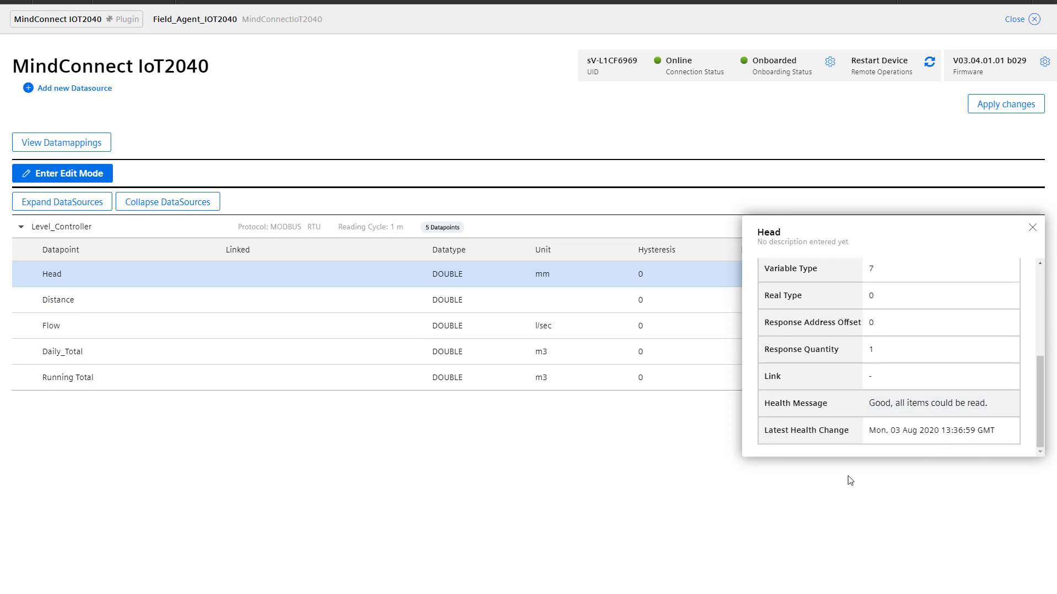
pyautogui.click(1030, 229)
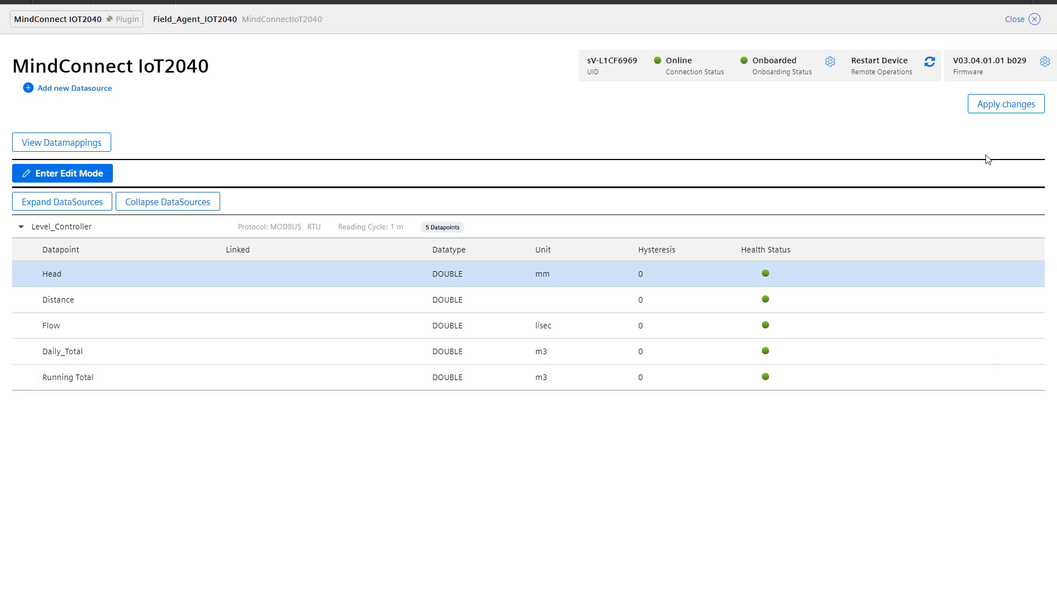
pyautogui.click(1034, 19)
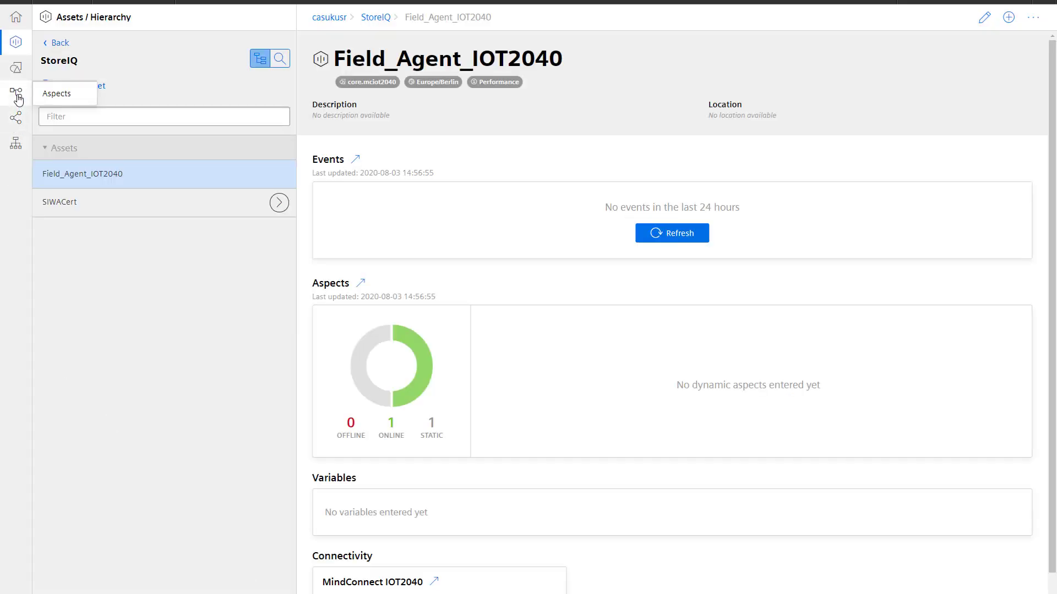
# Step: Create a new dynamic aspect and name it Test_Aspect
pyautogui.click(19, 99)
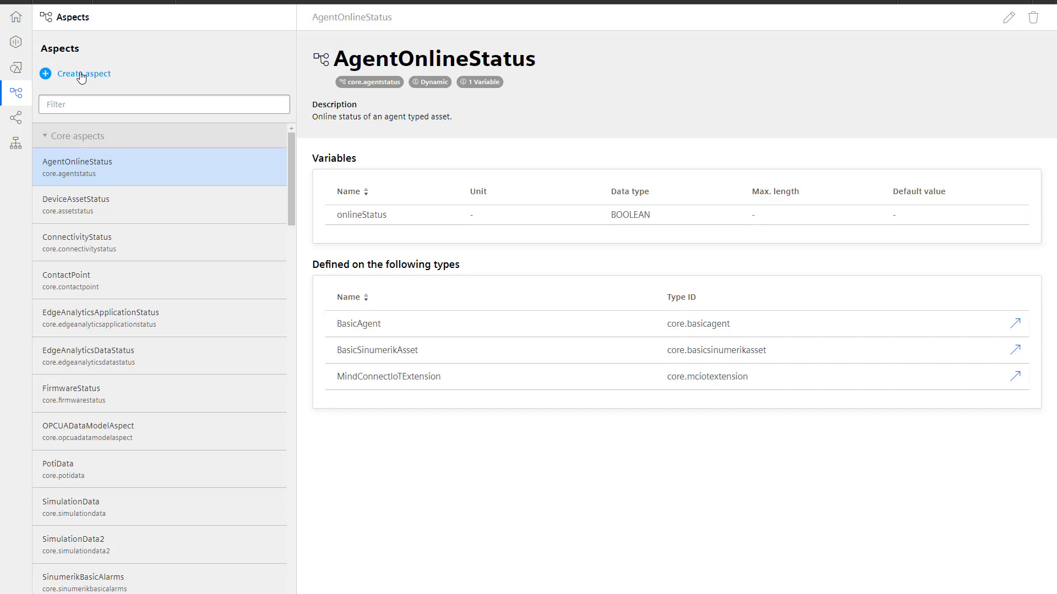
pyautogui.click(81, 76)
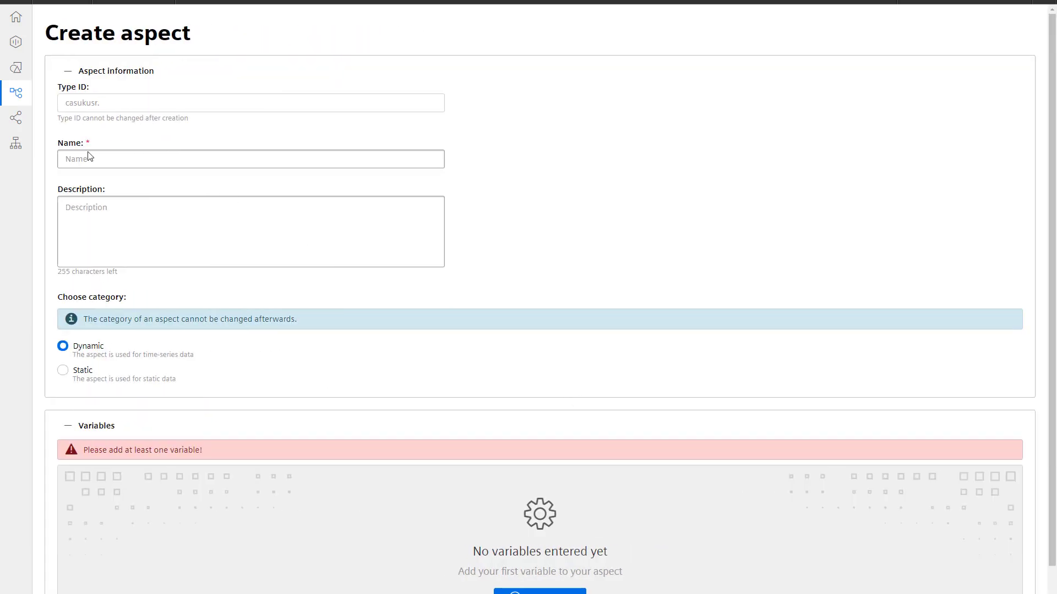
pyautogui.click(86, 160)
pyautogui.write('Test A')
pyautogui.press('BackSpace')
pyautogui.press('BackSpace')
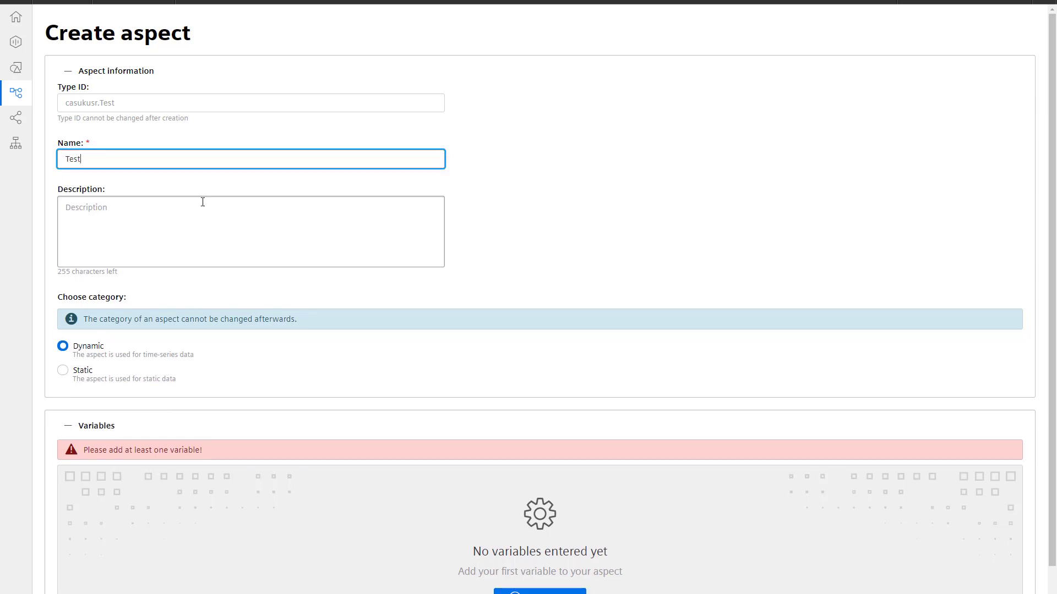
pyautogui.write('_Aspect')
pyautogui.scroll(-2, 248, 446)
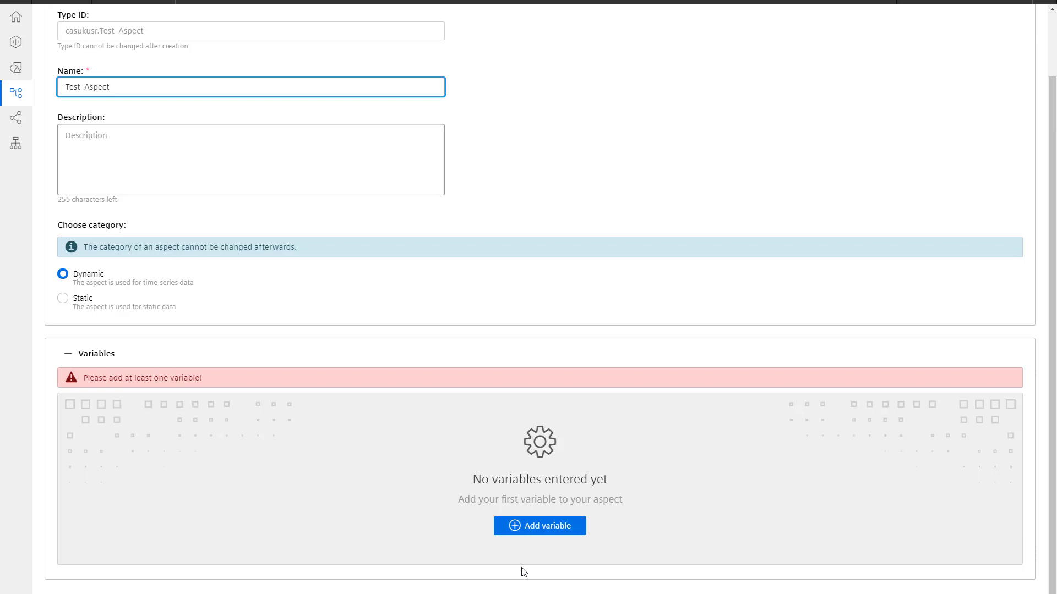
# Step: Add a variable Head with unit mm and data type DOUBLE to Test_Aspect
pyautogui.click(530, 529)
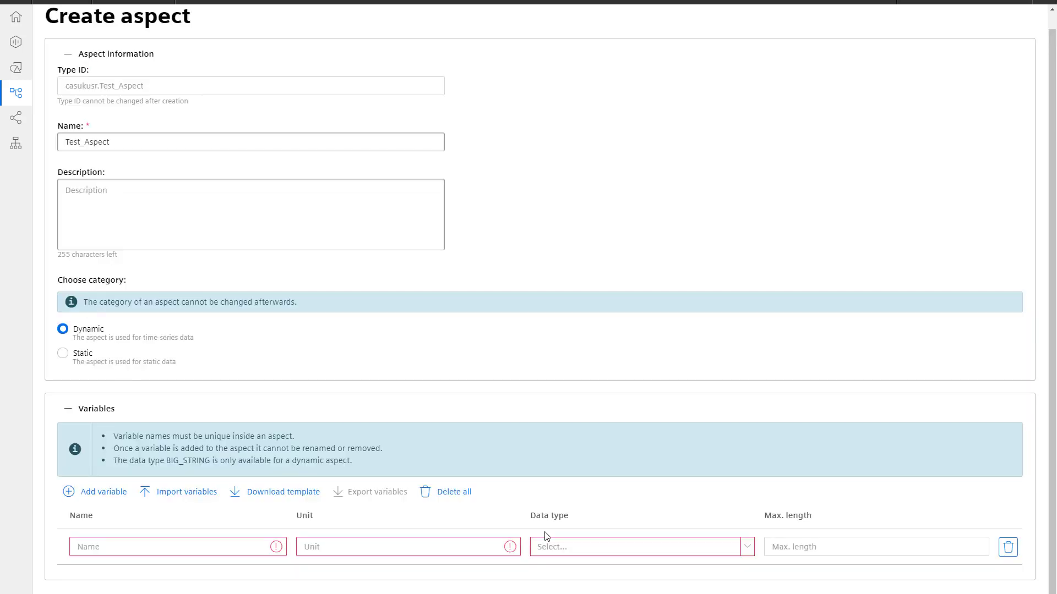
pyautogui.click(79, 545)
pyautogui.write('Head')
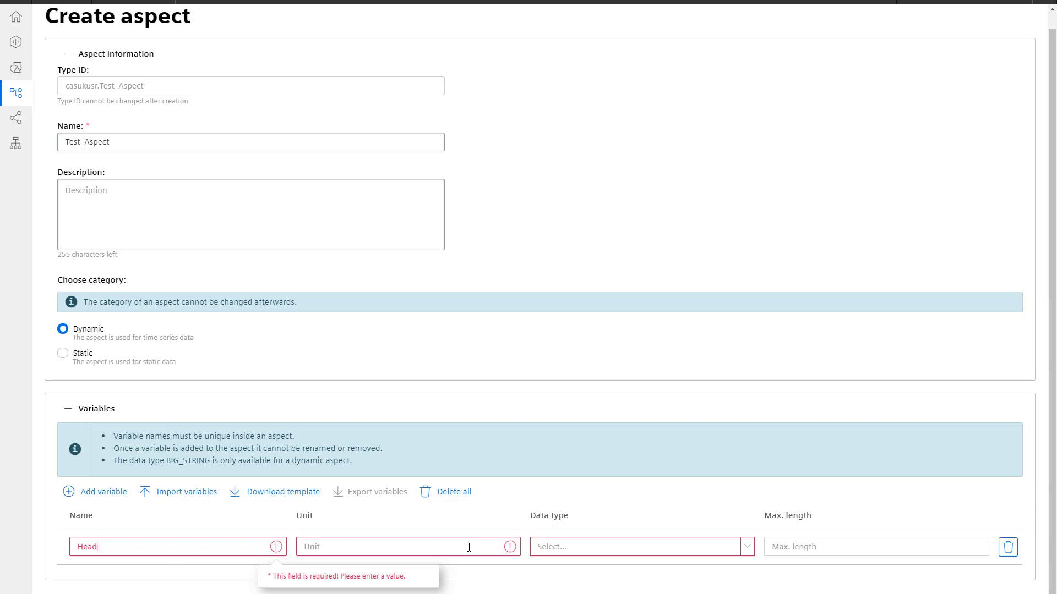
pyautogui.click(469, 547)
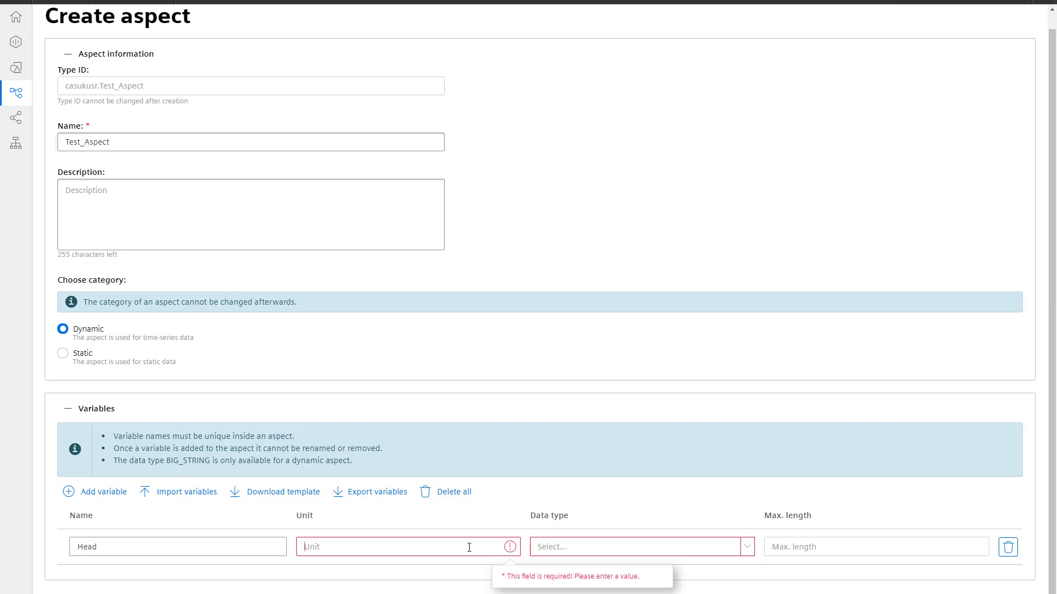
pyautogui.write('mm')
pyautogui.click(708, 548)
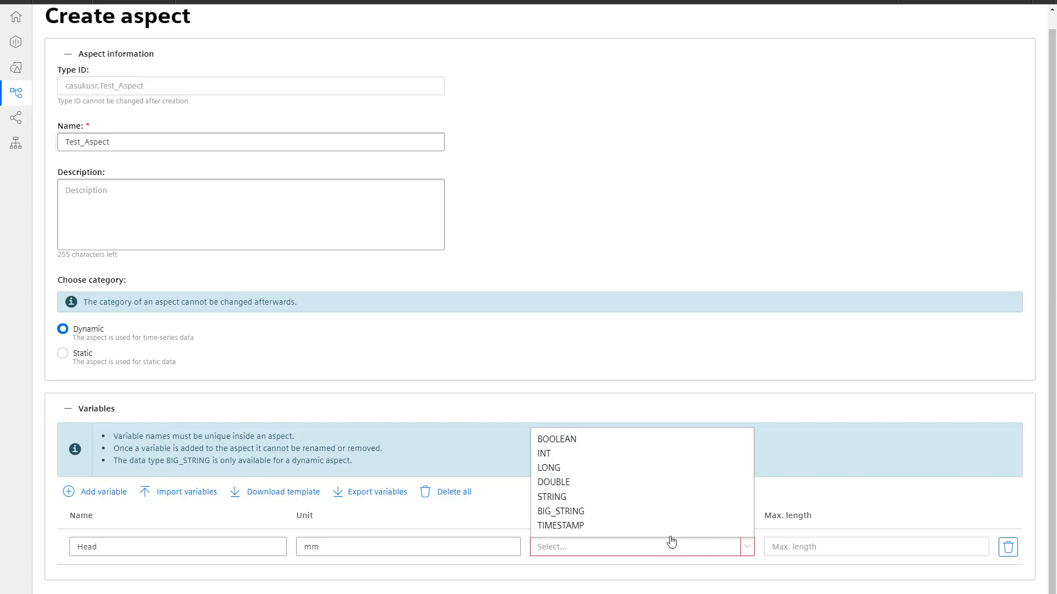
pyautogui.click(554, 482)
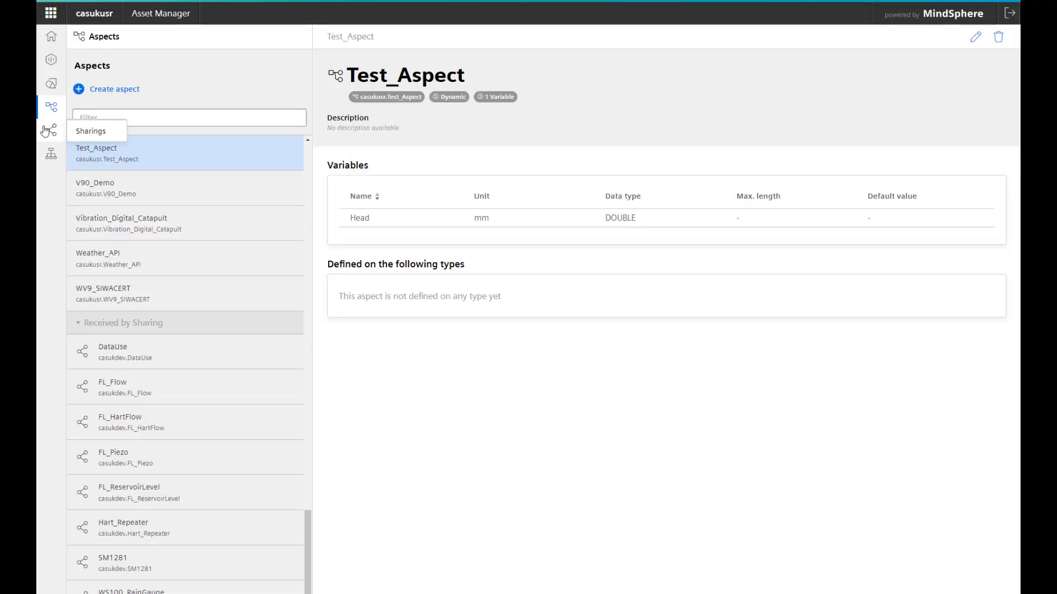
# Step: Create a new asset type named Test_Type
pyautogui.click(52, 83)
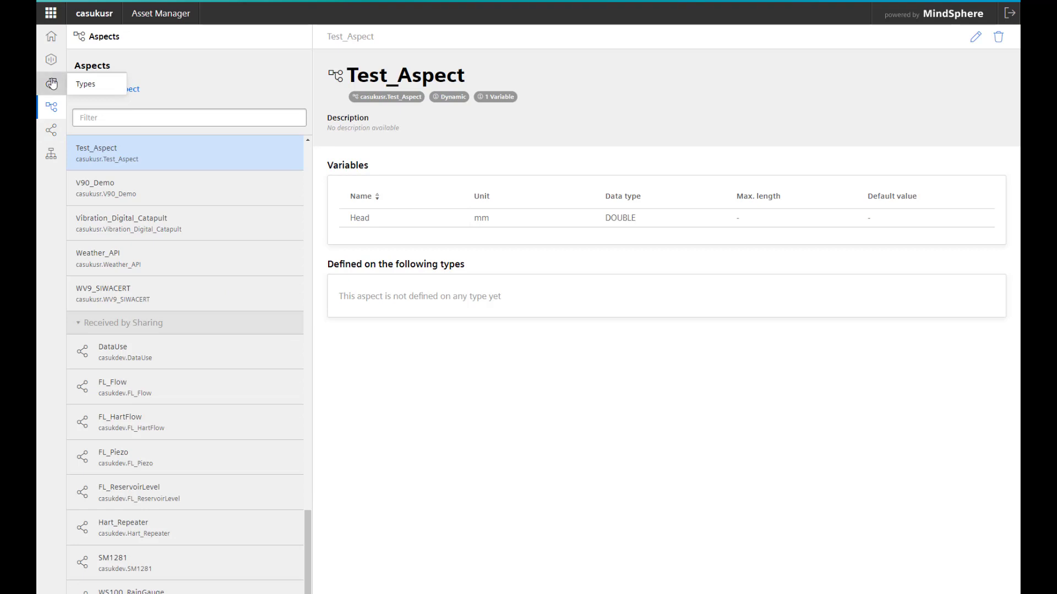
pyautogui.click(51, 84)
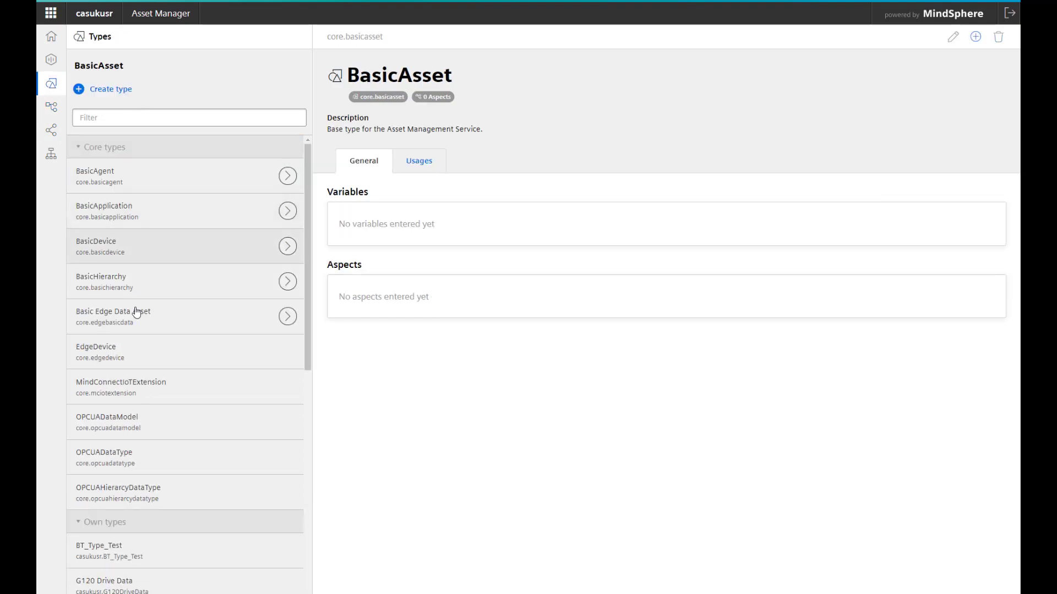
pyautogui.click(99, 90)
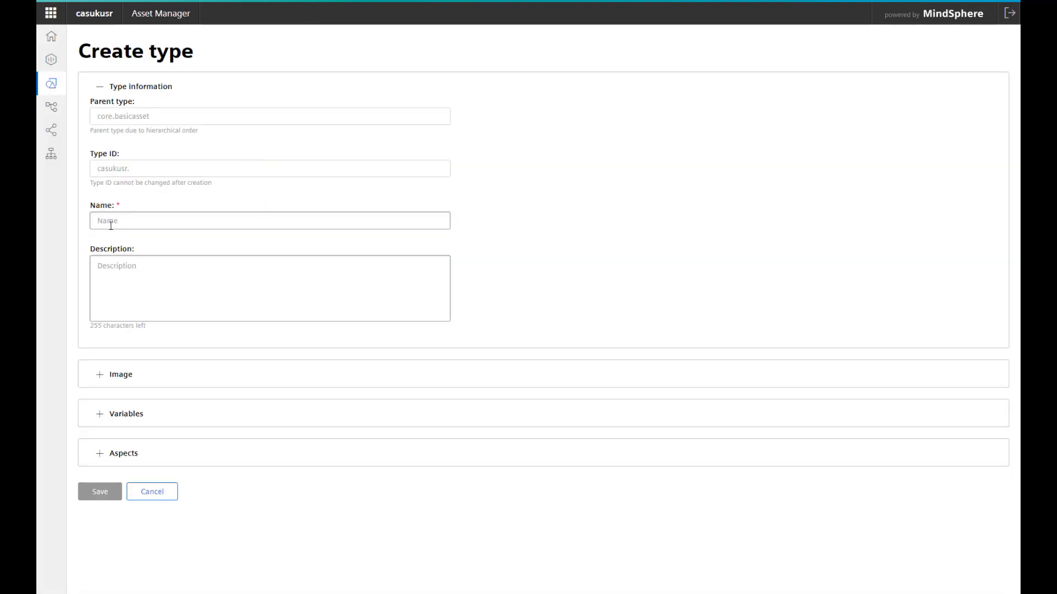
pyautogui.click(111, 221)
pyautogui.write('Test_Type')
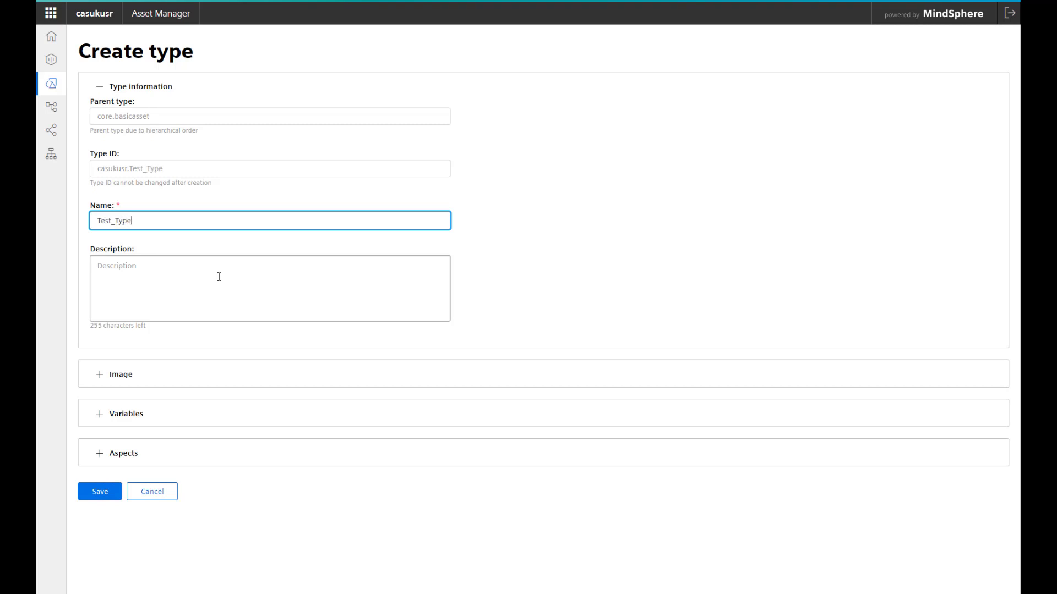
# Step: Expand the Image and Aspects sections and add an empty aspect row to Test_Type
pyautogui.click(98, 375)
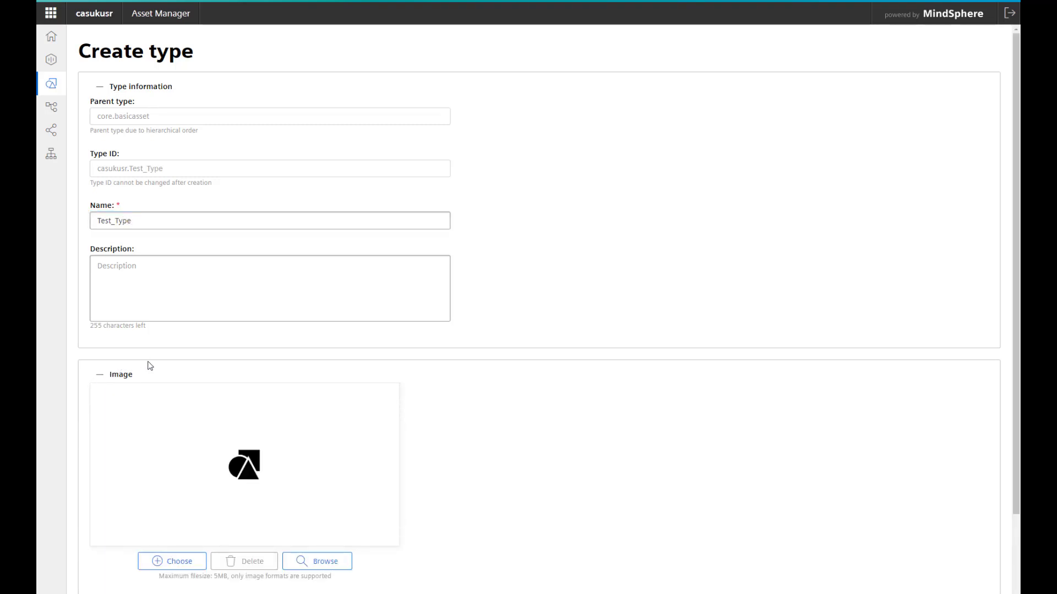
pyautogui.scroll(-2, 231, 461)
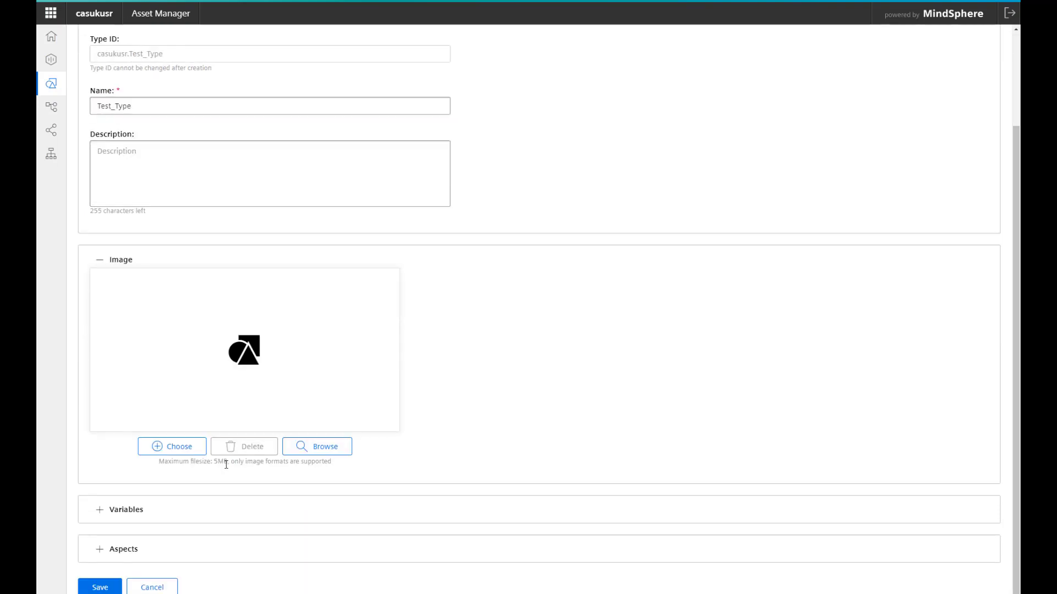
pyautogui.click(99, 550)
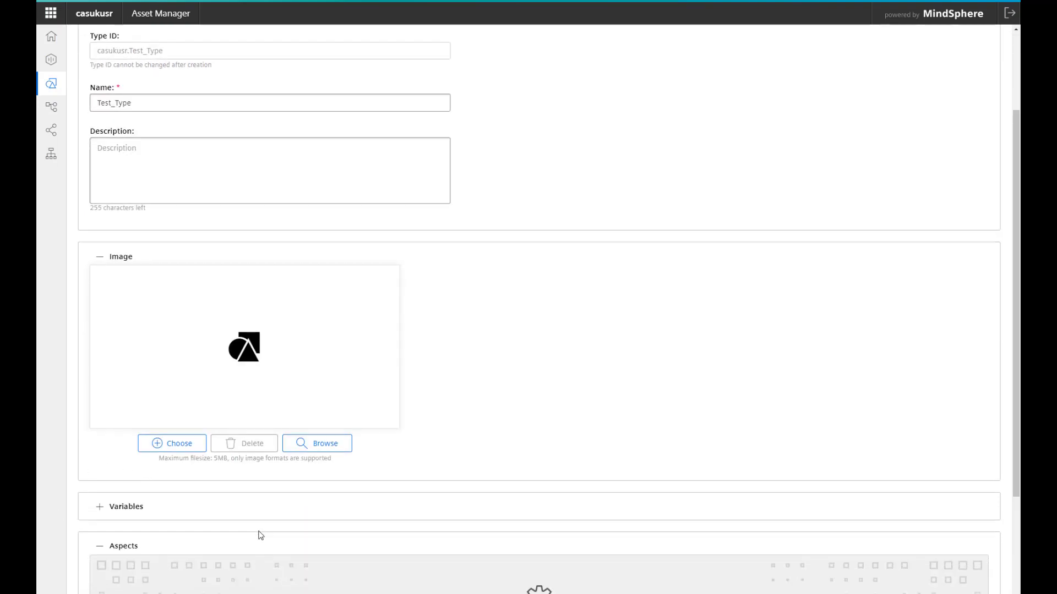
pyautogui.scroll(-1, 259, 535)
pyautogui.scroll(-3, 258, 535)
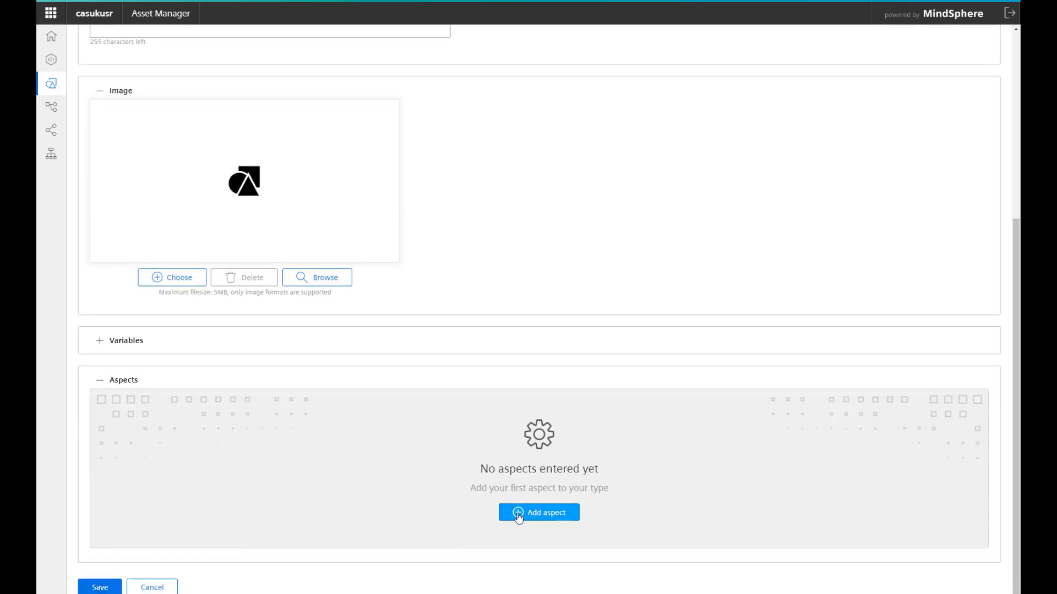
pyautogui.click(537, 519)
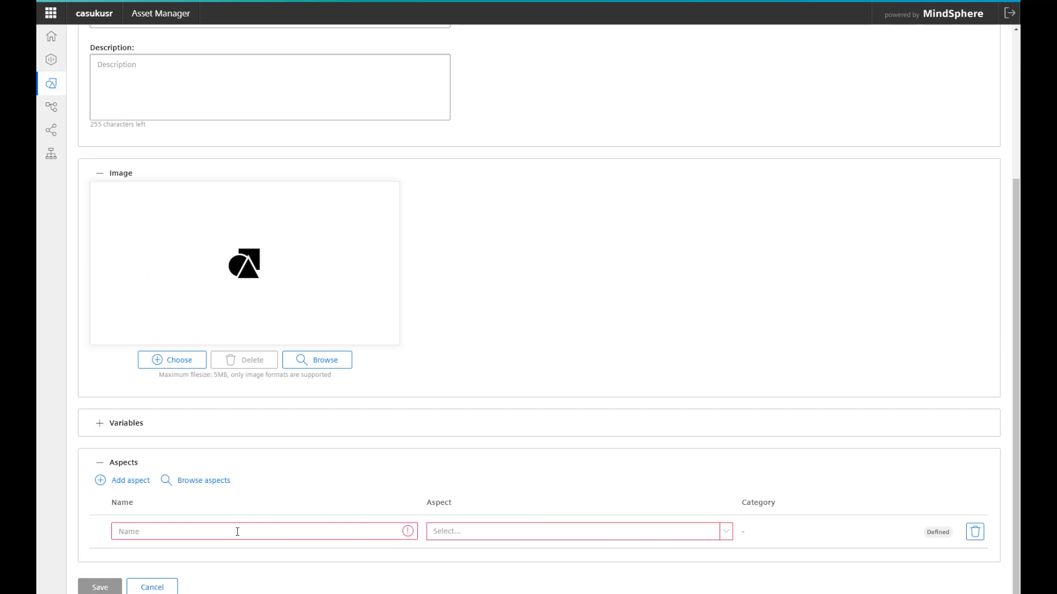
# Step: Pick Test_Aspect from the aspect catalogue, add it to Test_Type and save the type
pyautogui.click(204, 481)
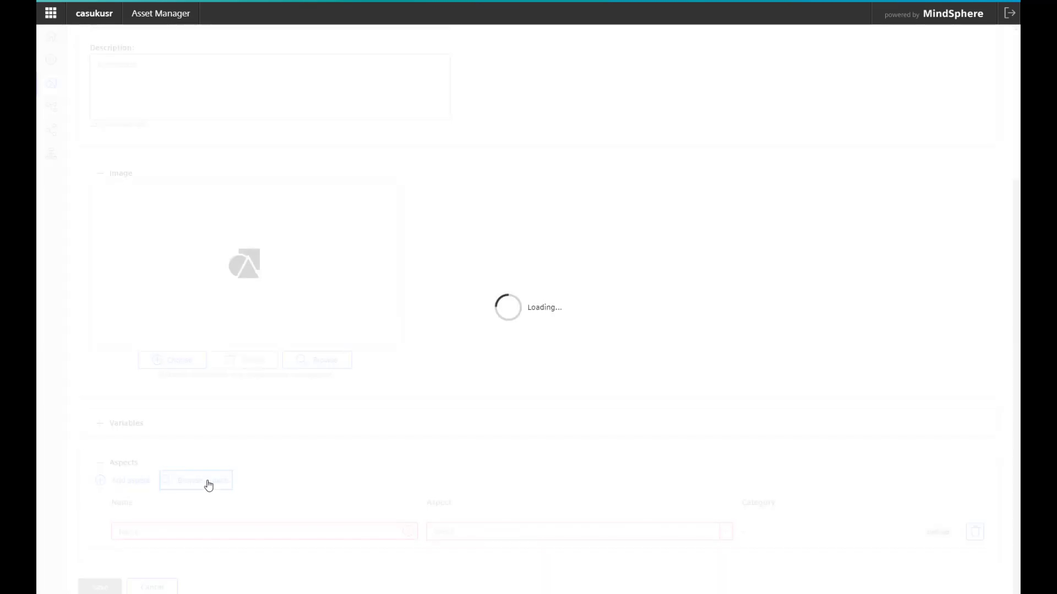
pyautogui.scroll(-2, 240, 193)
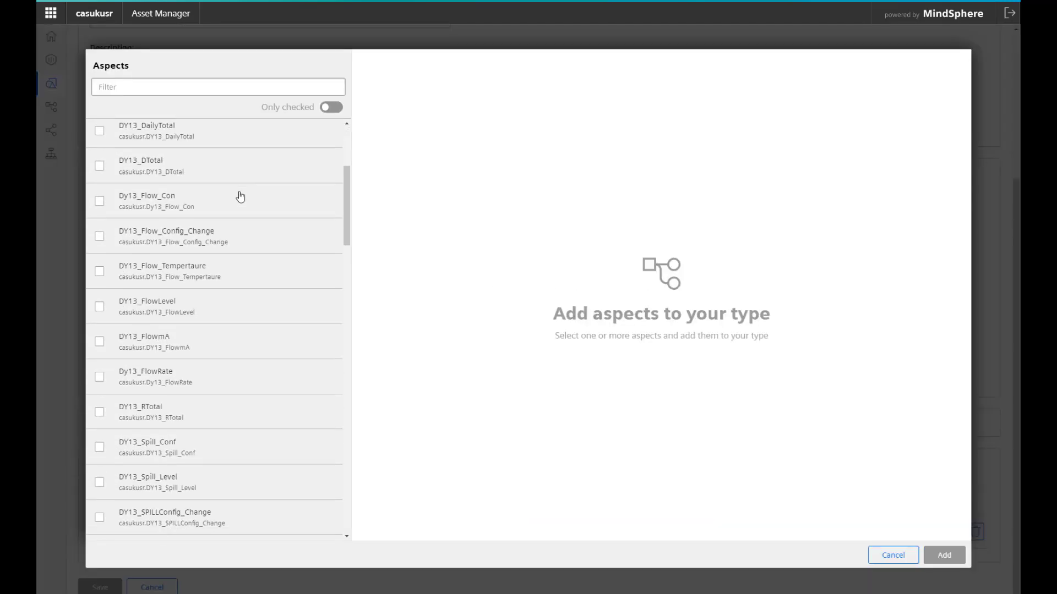
pyautogui.scroll(-2, 236, 195)
pyautogui.scroll(-2, 236, 203)
pyautogui.scroll(-2, 236, 203)
pyautogui.scroll(-2, 237, 203)
pyautogui.scroll(-2, 207, 324)
pyautogui.scroll(-2, 206, 323)
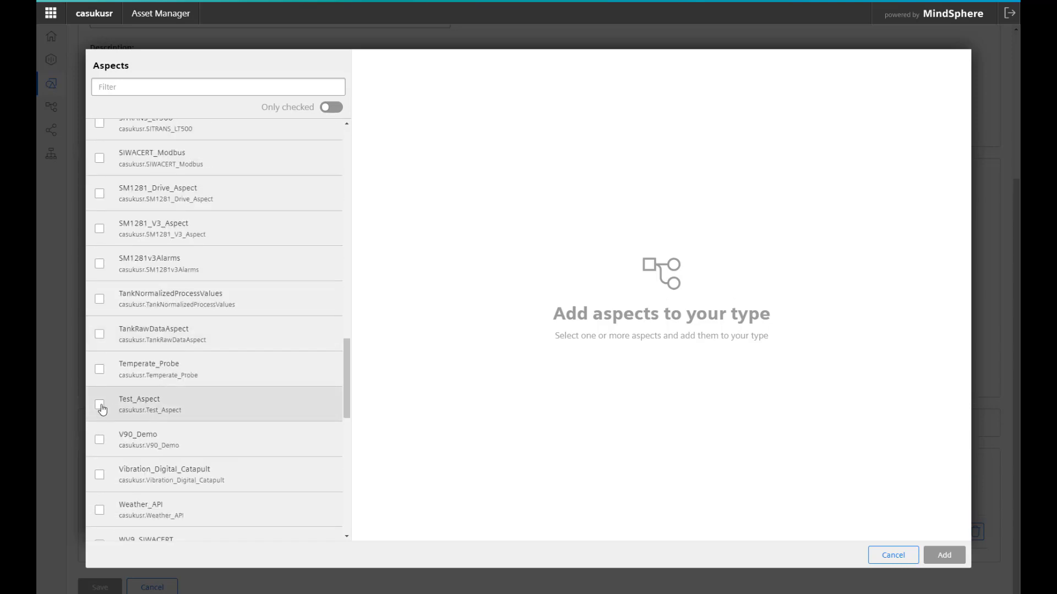
pyautogui.click(100, 404)
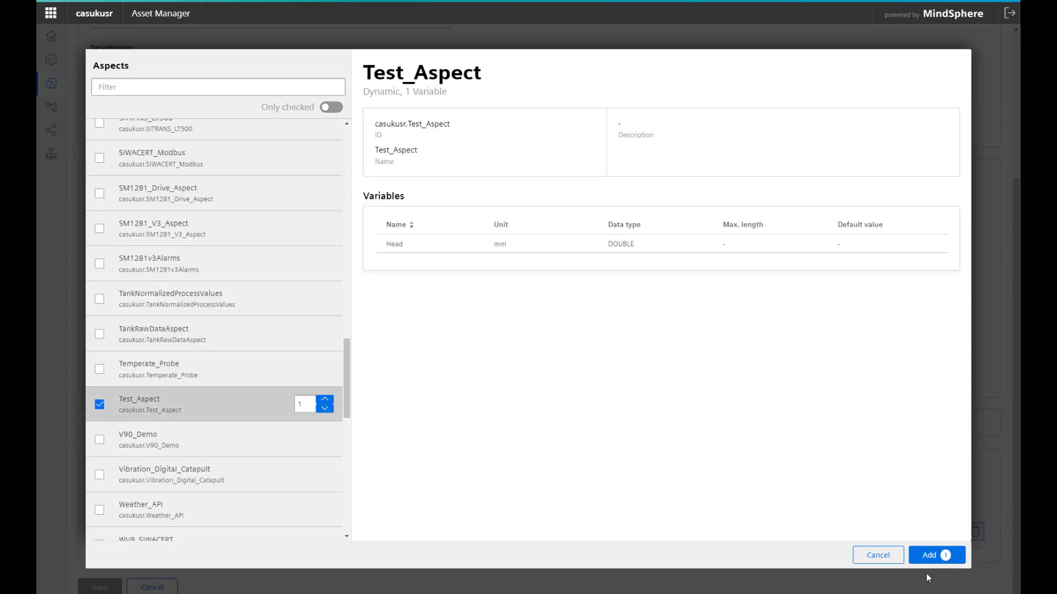
pyautogui.click(932, 556)
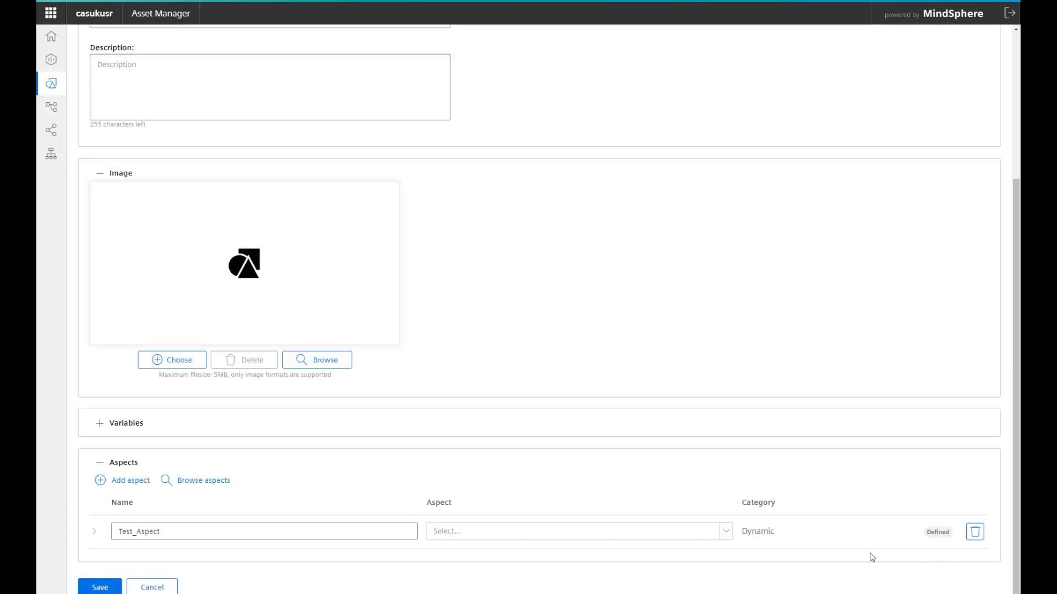
pyautogui.click(99, 587)
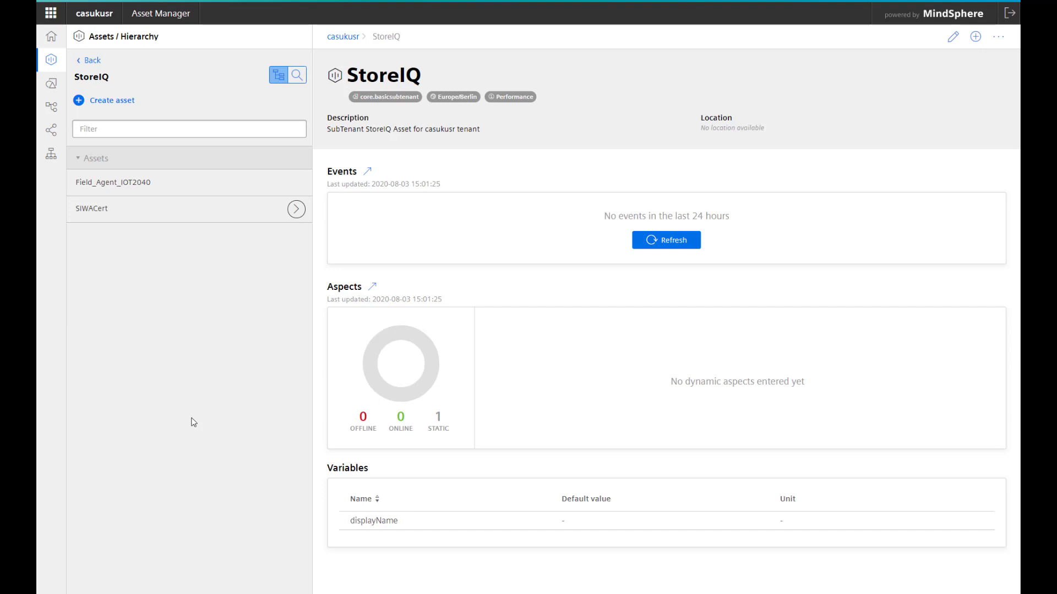
# Step: Start a new asset under StoreIQ using Test_Type as its type
pyautogui.click(110, 101)
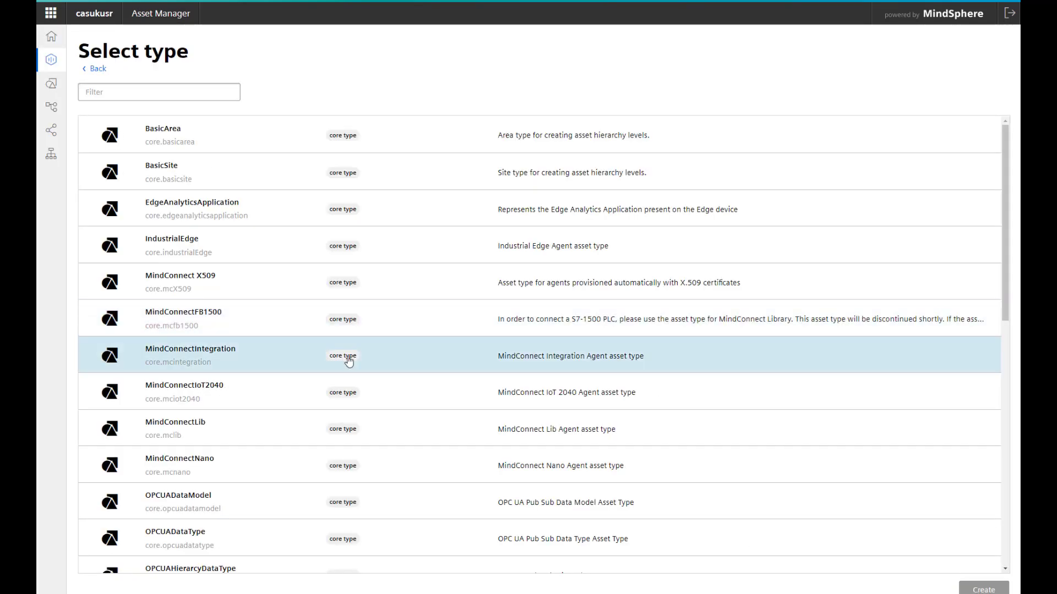
pyautogui.scroll(-3, 345, 359)
pyautogui.scroll(-4, 347, 365)
pyautogui.scroll(-1, 347, 364)
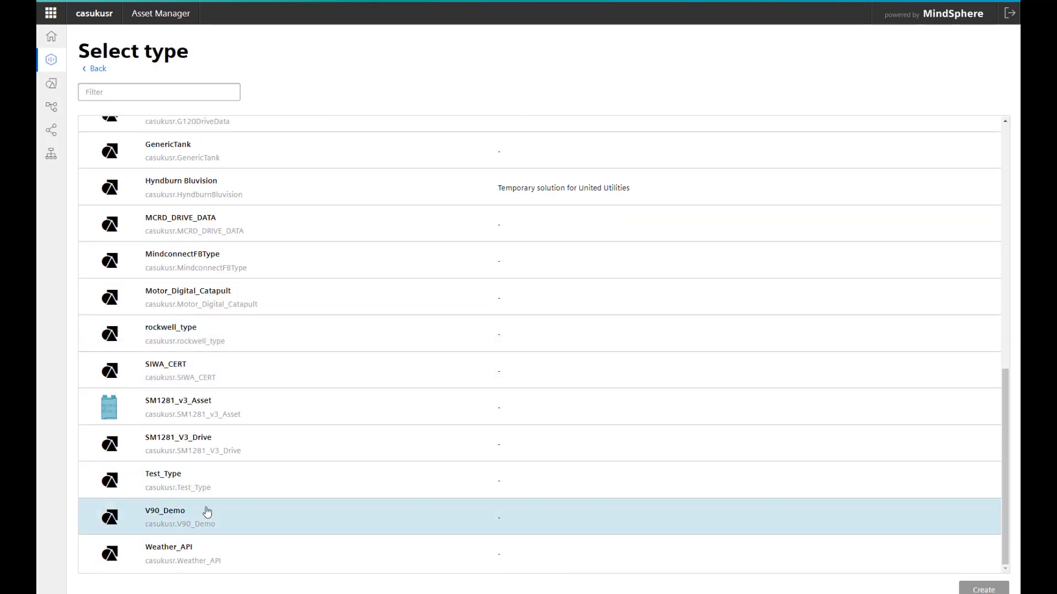
pyautogui.click(153, 489)
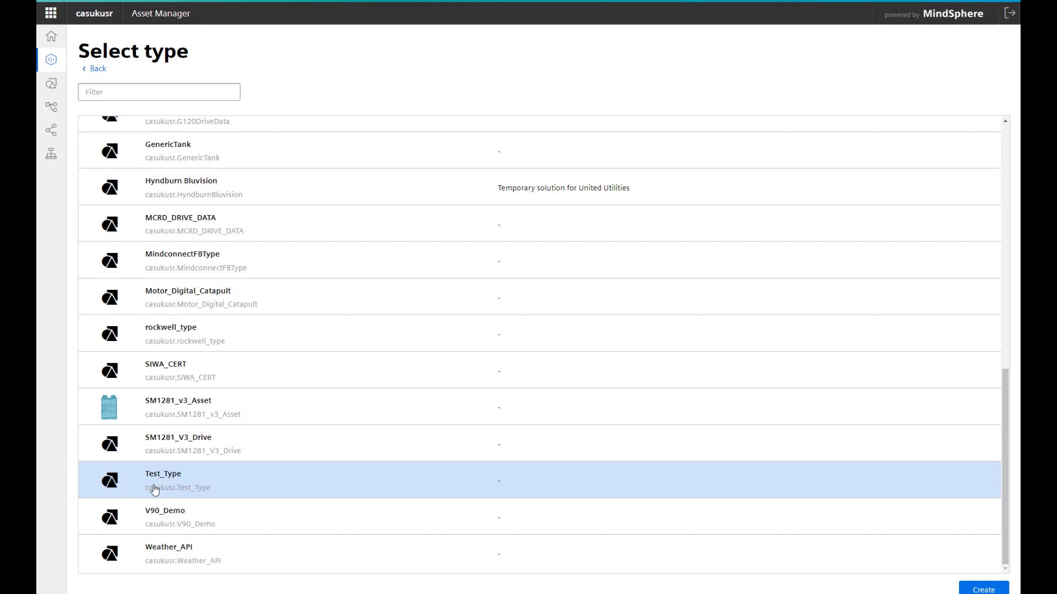
pyautogui.click(981, 588)
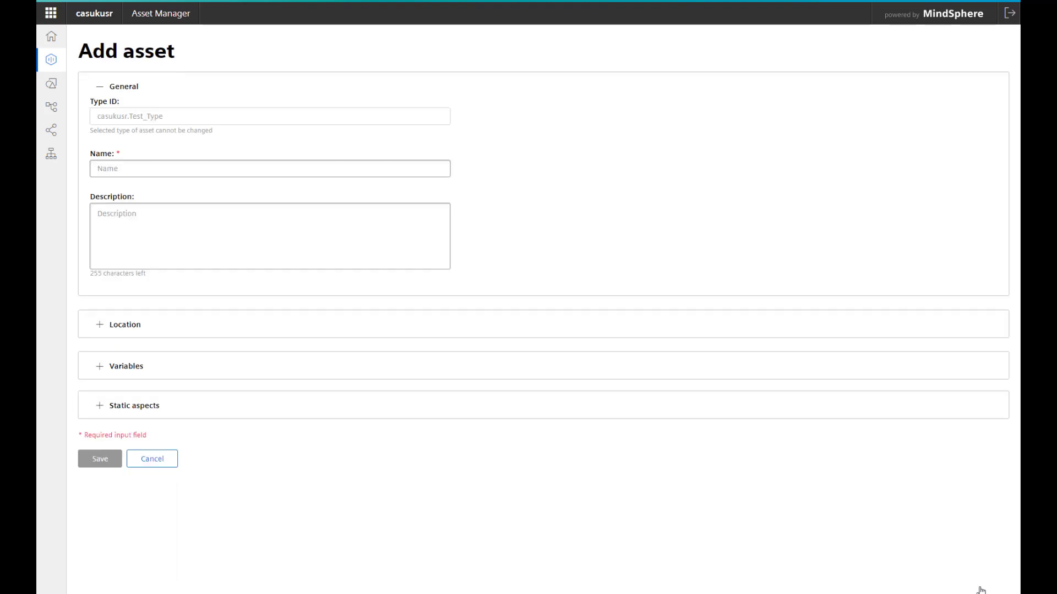
# Step: Name the new asset Steve_Test and save it
pyautogui.click(97, 165)
pyautogui.write('Steve')
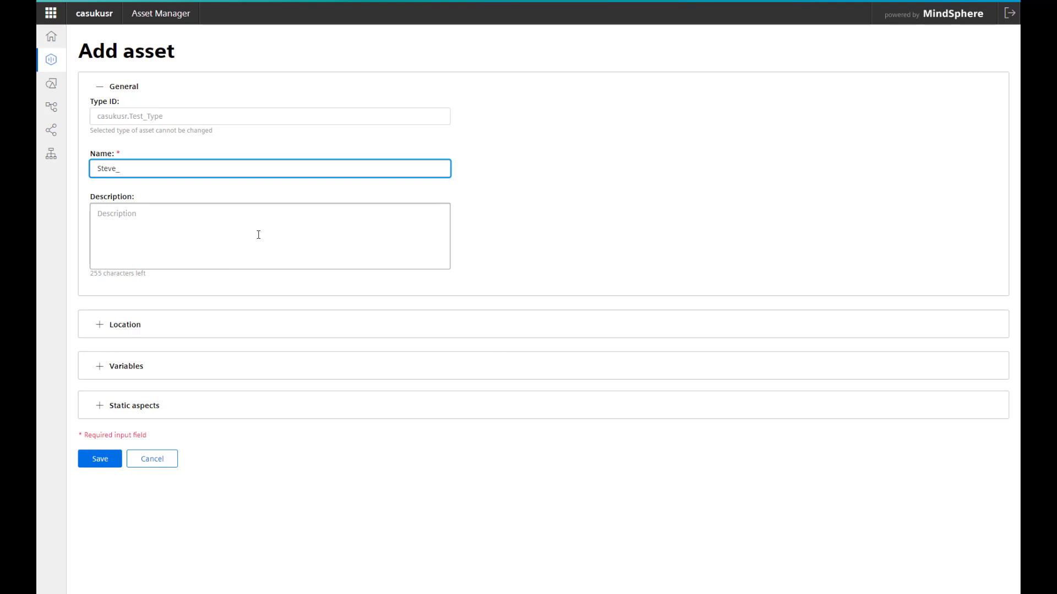
pyautogui.write('Test')
pyautogui.click(95, 464)
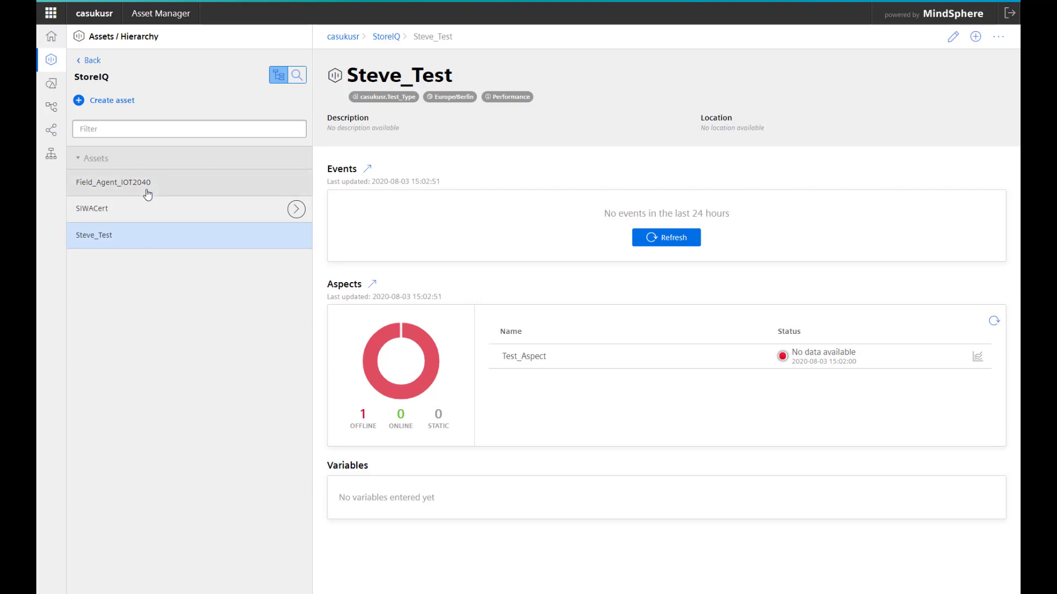
# Step: View Field_Agent_IOT2040's IoT2040 data mappings and begin linking the Head datapoint
pyautogui.click(197, 183)
pyautogui.scroll(-1, 578, 438)
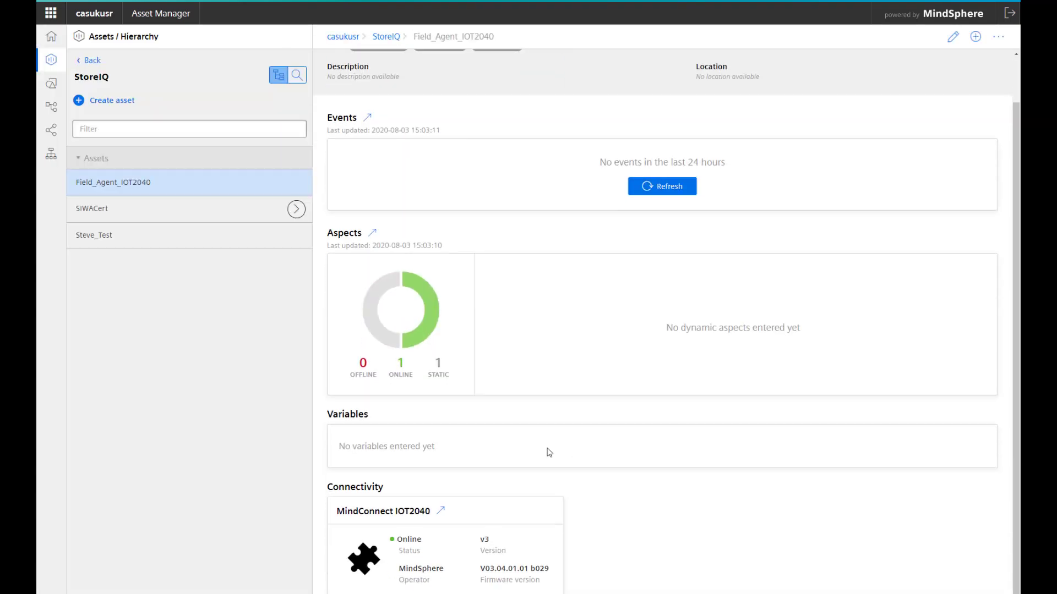
pyautogui.click(440, 504)
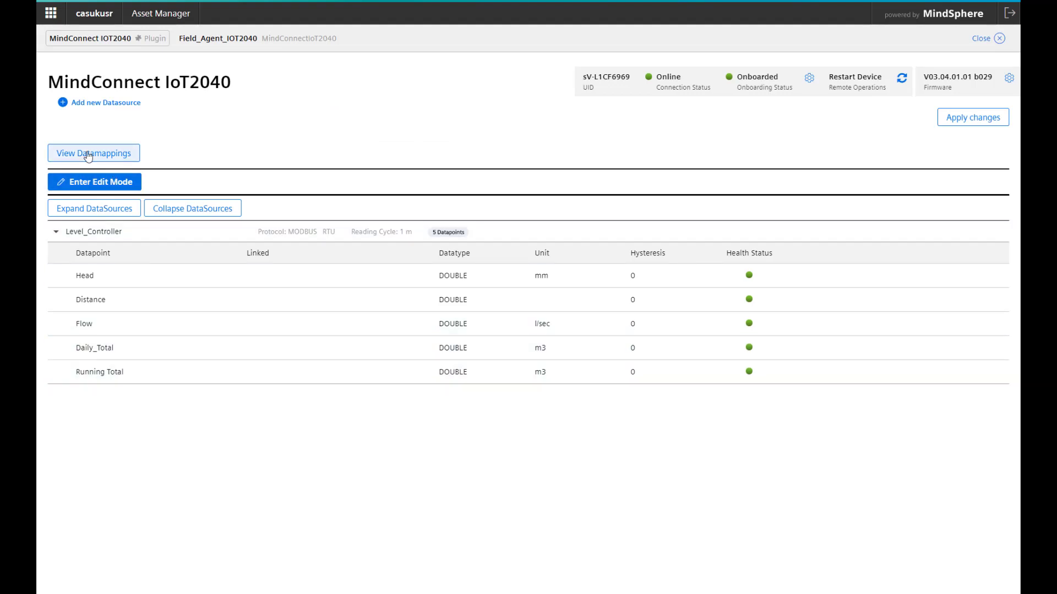
pyautogui.click(88, 153)
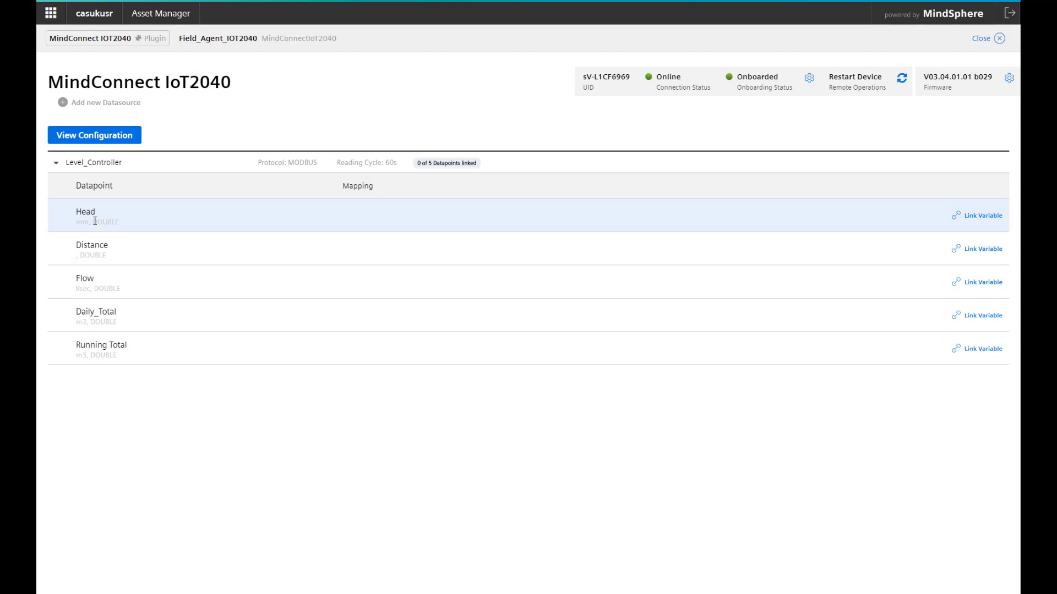
pyautogui.click(972, 219)
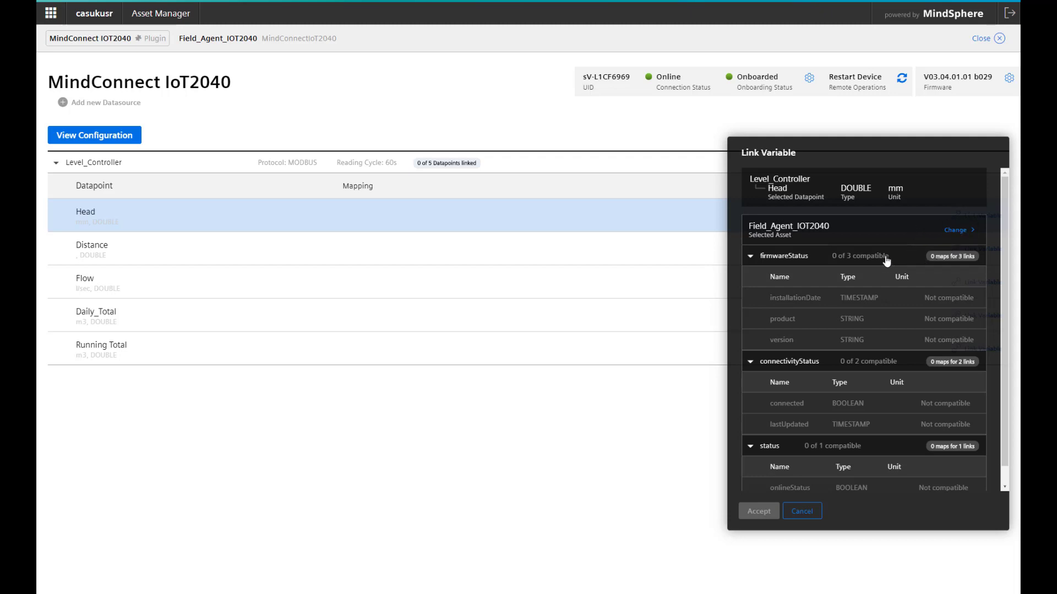
# Step: Map the Head datapoint to Steve_Test › Test_Aspect › Head and confirm the link
pyautogui.click(954, 231)
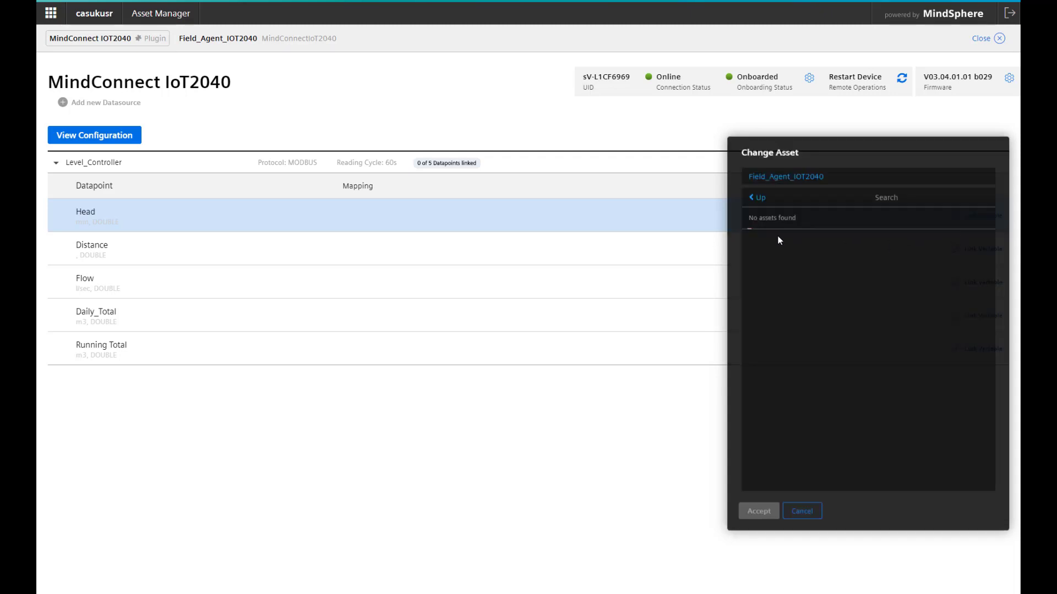
pyautogui.click(760, 198)
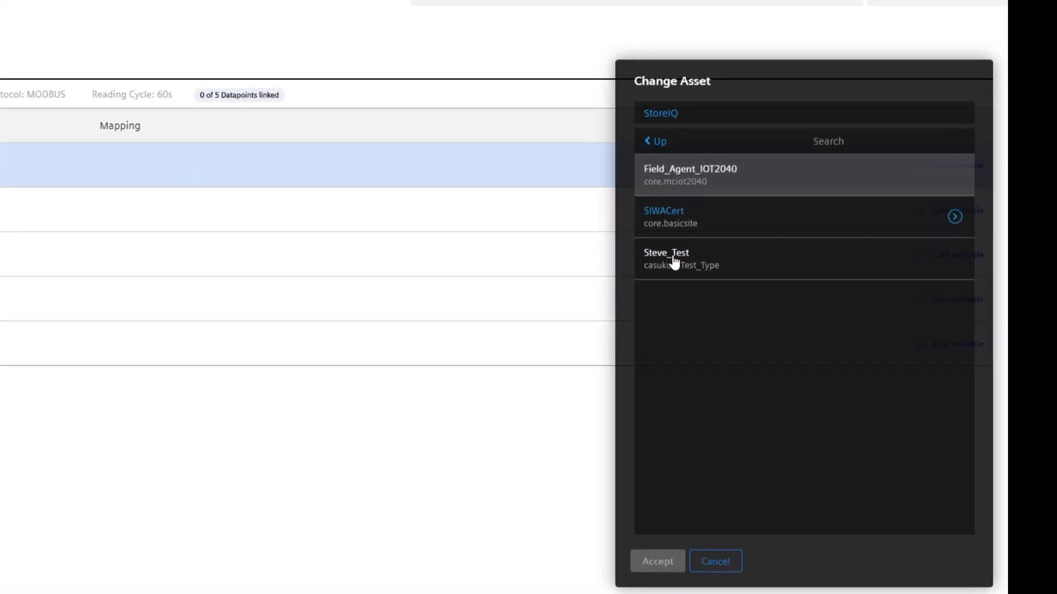
pyautogui.click(671, 258)
pyautogui.click(667, 569)
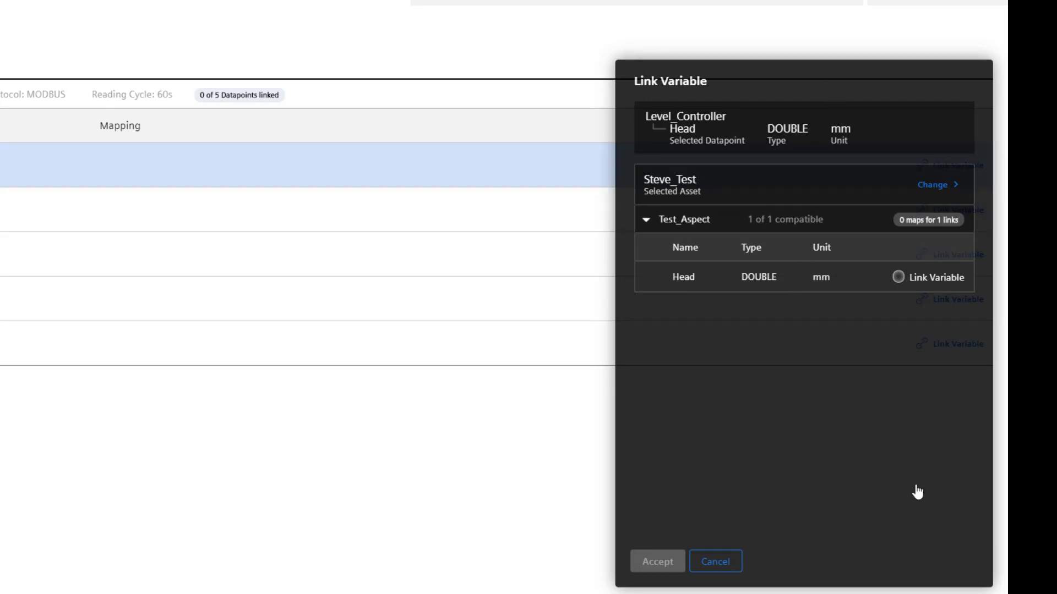
pyautogui.click(899, 277)
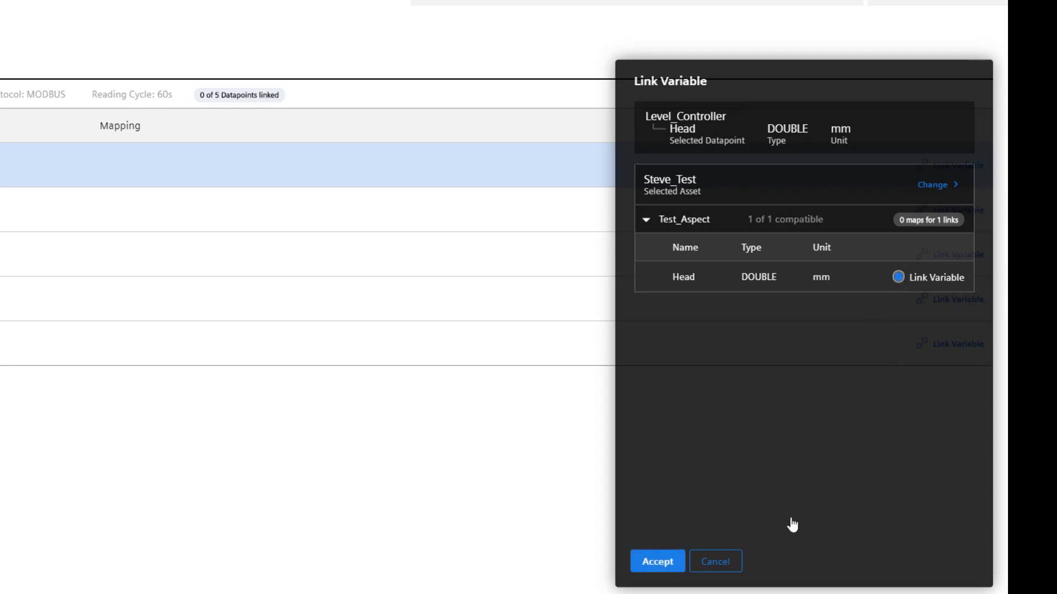
pyautogui.click(658, 563)
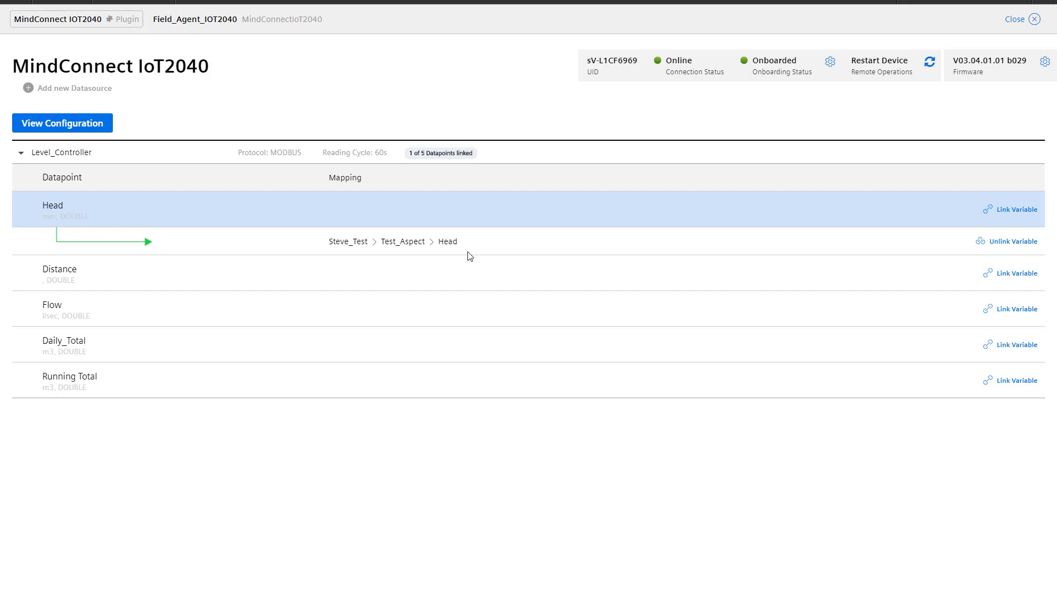
# Step: For a second Head link, navigate SIWACert > MCerts EDM and select Wolverhampton_WWTW as target asset
pyautogui.click(1010, 209)
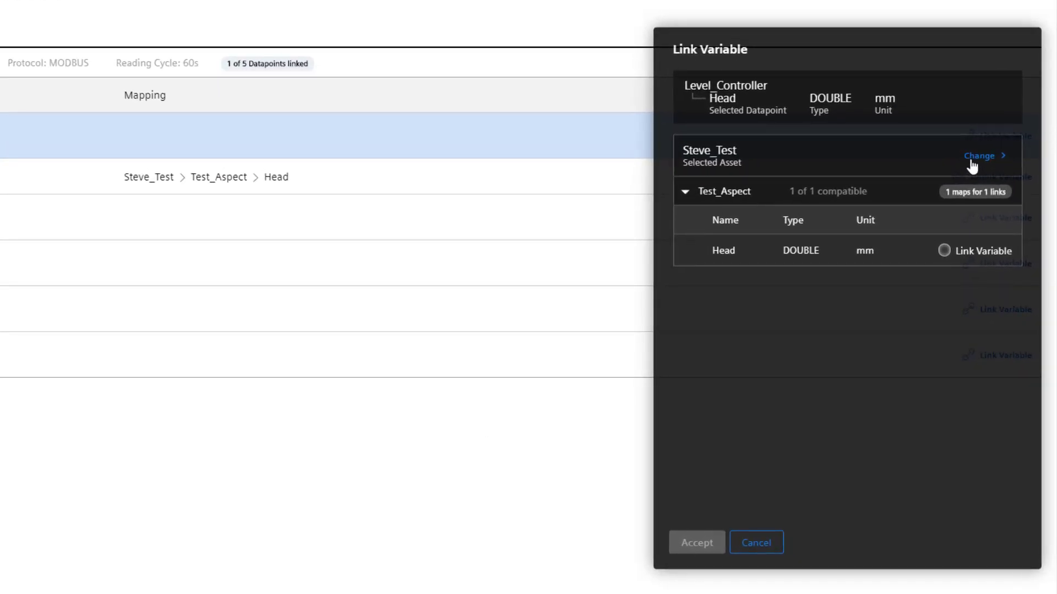
pyautogui.click(978, 157)
pyautogui.click(698, 115)
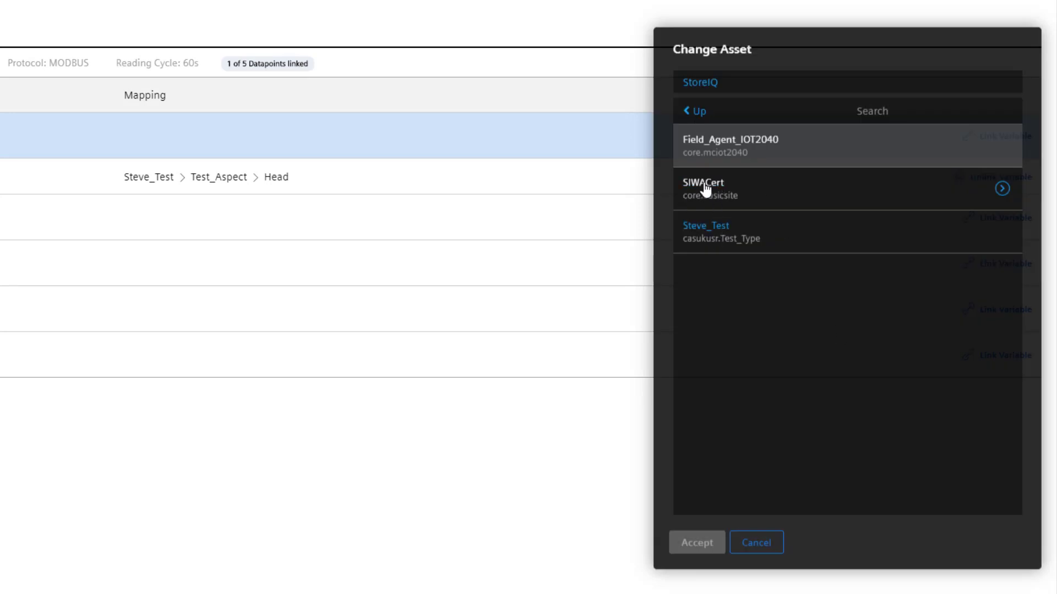
pyautogui.click(706, 190)
pyautogui.click(1002, 188)
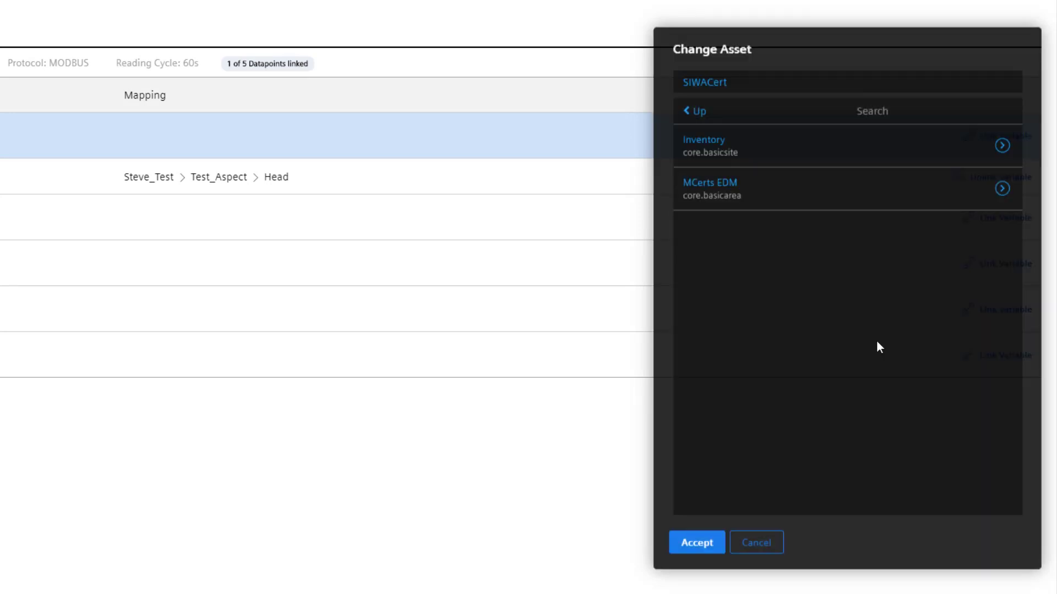
pyautogui.click(1002, 188)
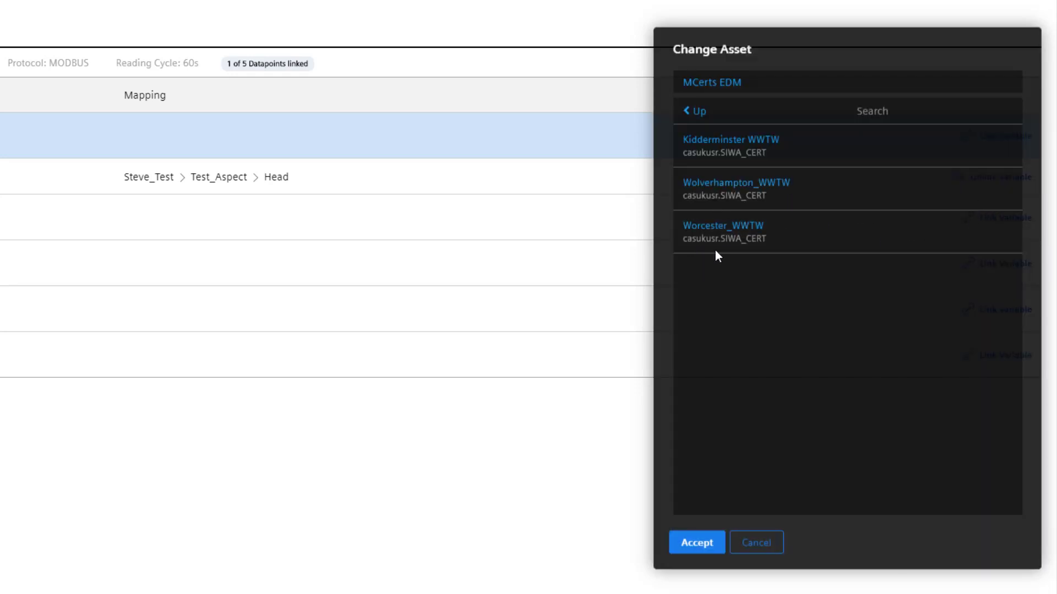
pyautogui.click(725, 198)
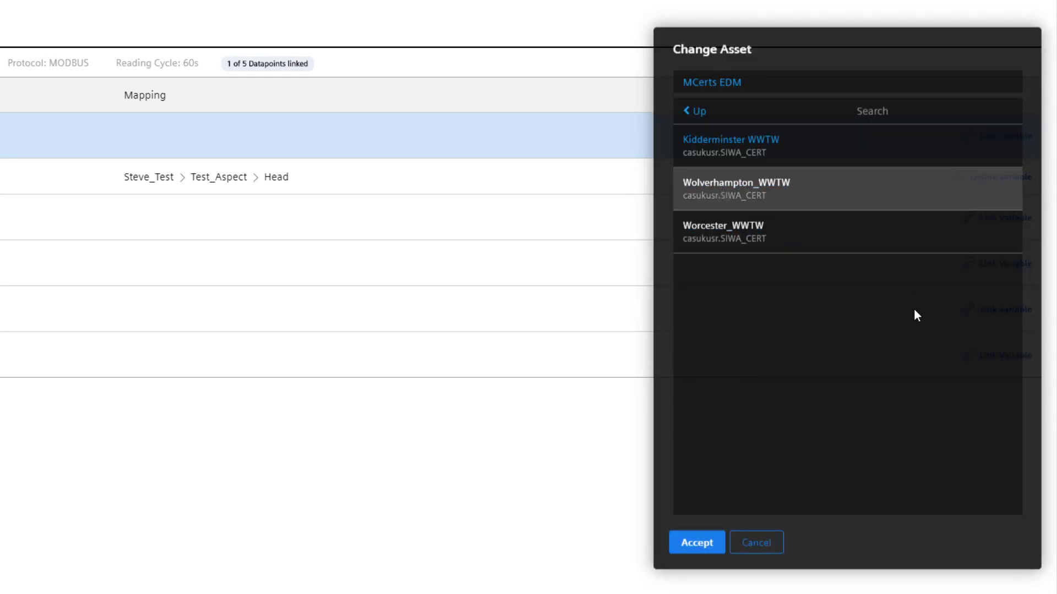
pyautogui.click(697, 542)
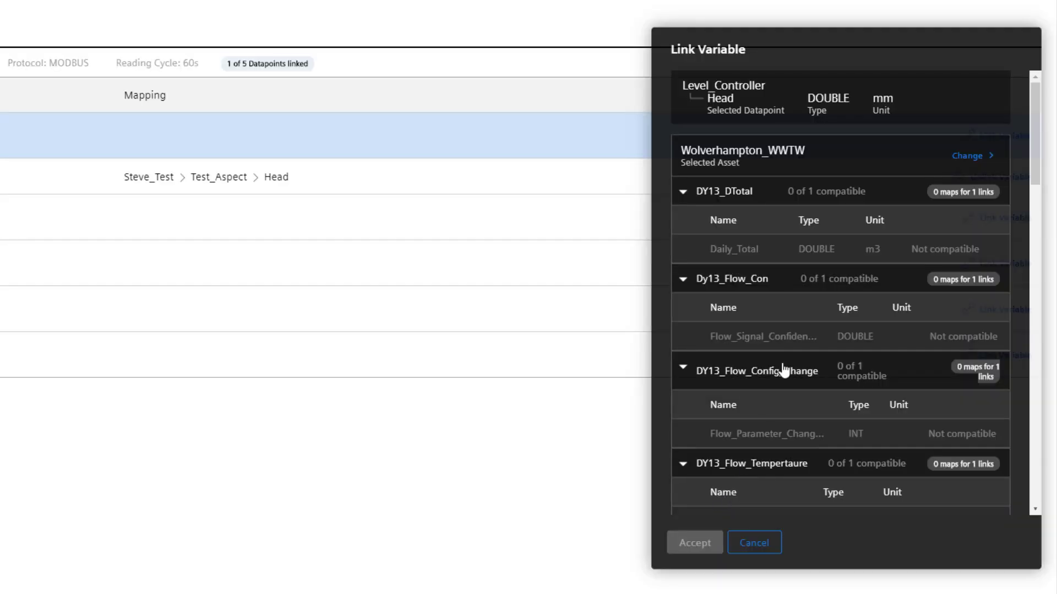
pyautogui.scroll(-1, 858, 223)
pyautogui.scroll(-2, 846, 239)
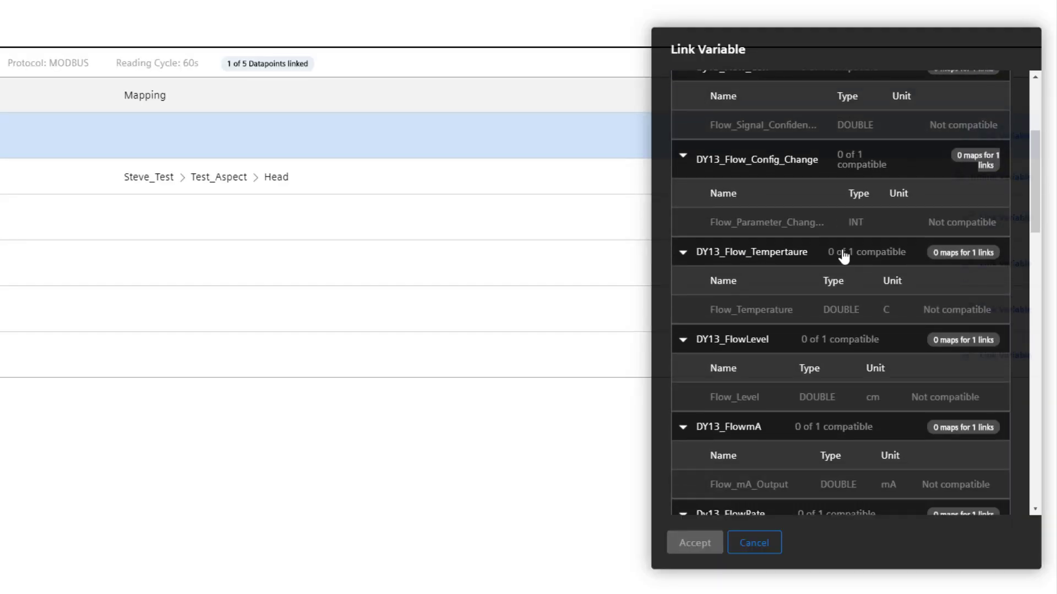
pyautogui.scroll(-2, 842, 257)
pyautogui.scroll(-2, 842, 258)
pyautogui.scroll(-2, 842, 257)
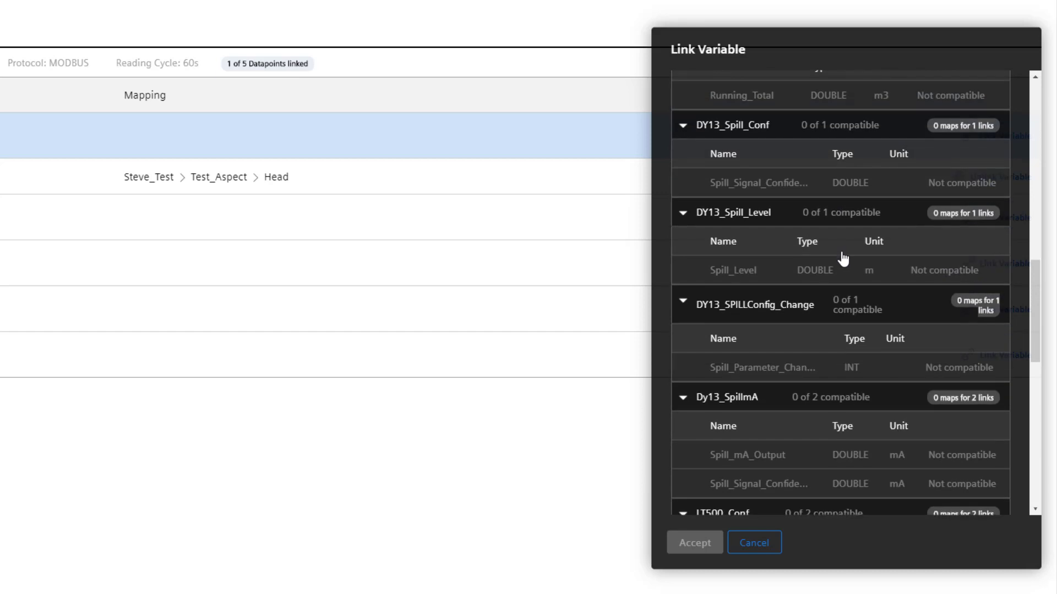
pyautogui.scroll(-2, 842, 258)
pyautogui.scroll(-1, 842, 259)
pyautogui.scroll(-1, 842, 259)
pyautogui.scroll(-2, 842, 259)
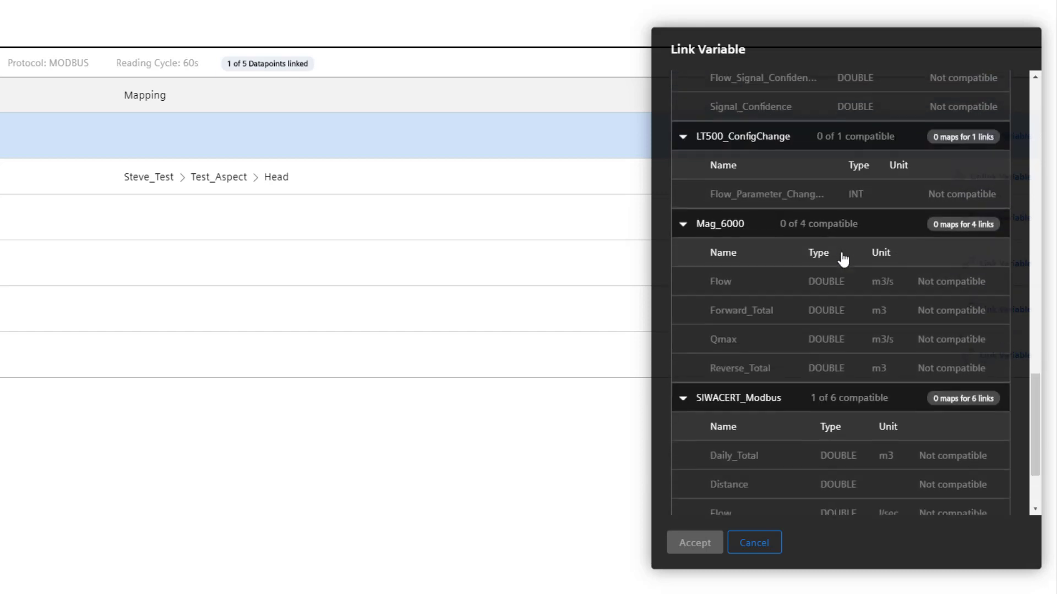
pyautogui.scroll(-1, 842, 260)
pyautogui.scroll(-2, 830, 285)
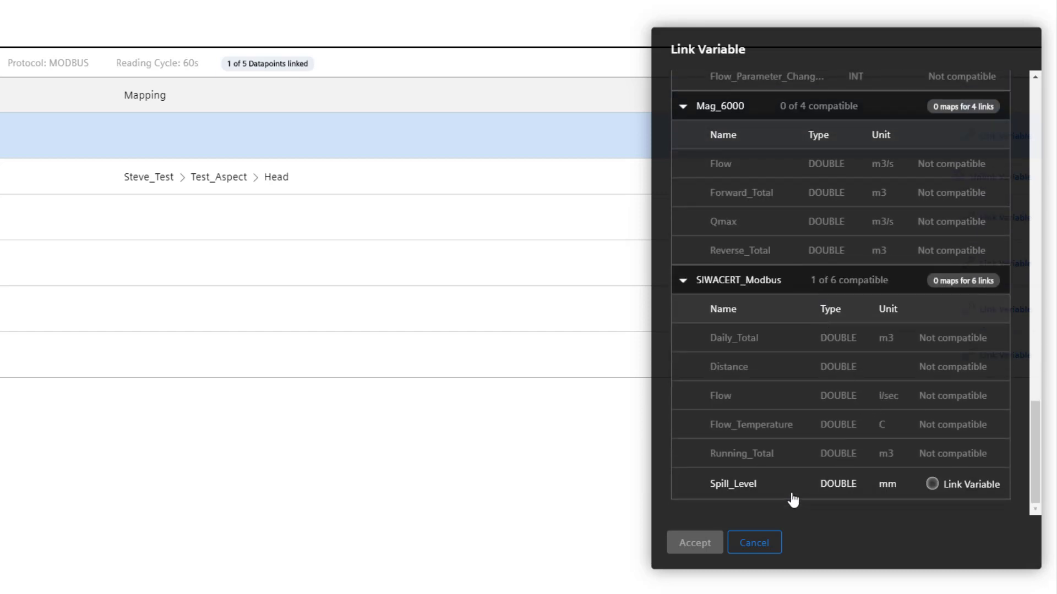
# Step: Choose the SIWACERT_Modbus Spill_Level variable as the link for Head
pyautogui.click(932, 484)
# Step: Accept the Link Variable mapping of Head to Wolverhampton_WWTW's Spill_Level
pyautogui.click(695, 545)
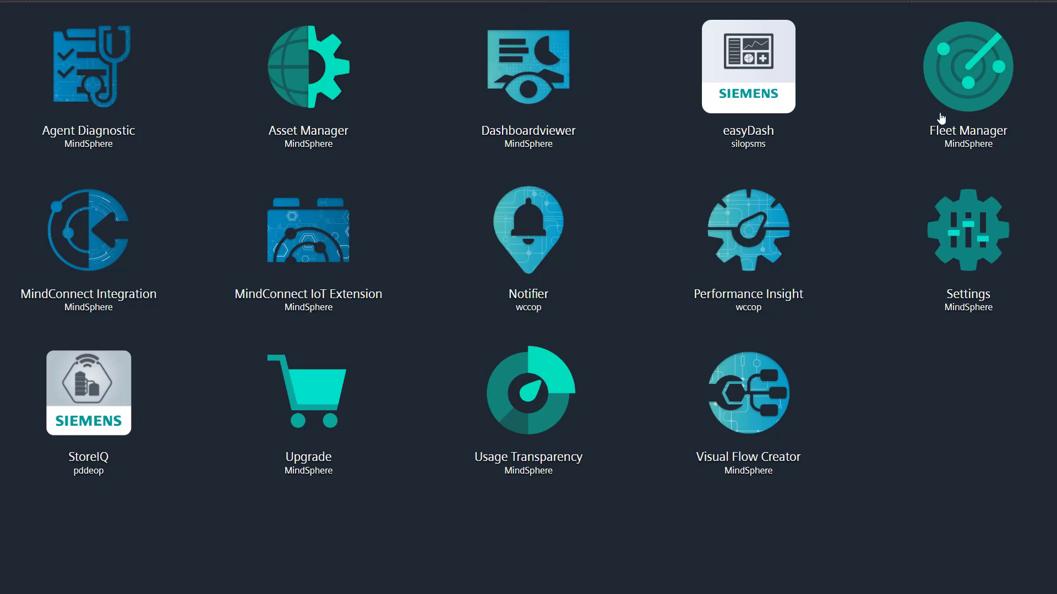
# Step: Launch Fleet Manager and select Steve_Test to show its Test_Aspect Head chart
pyautogui.click(943, 111)
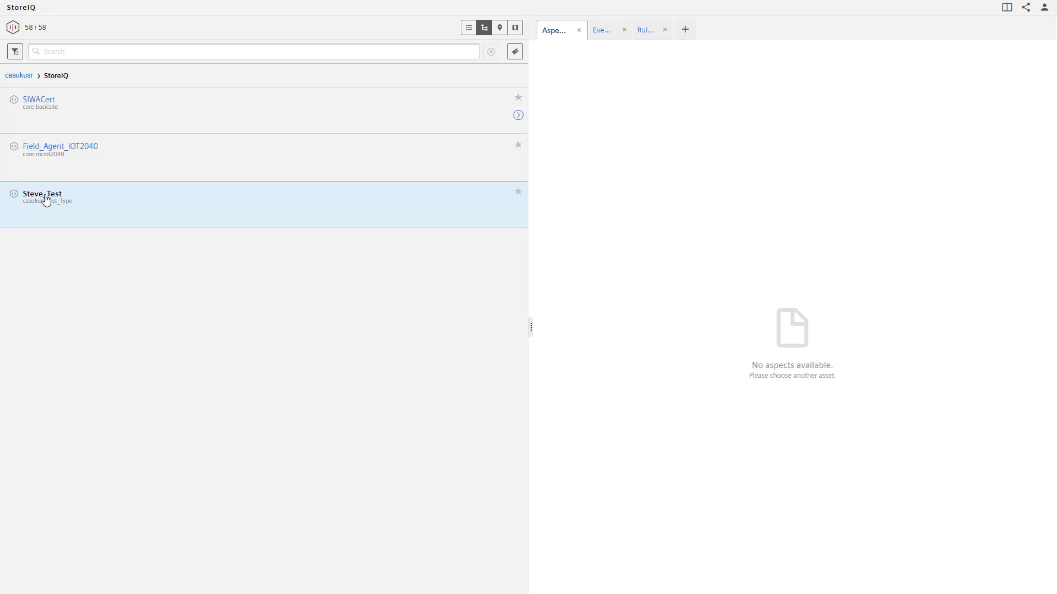
pyautogui.click(46, 199)
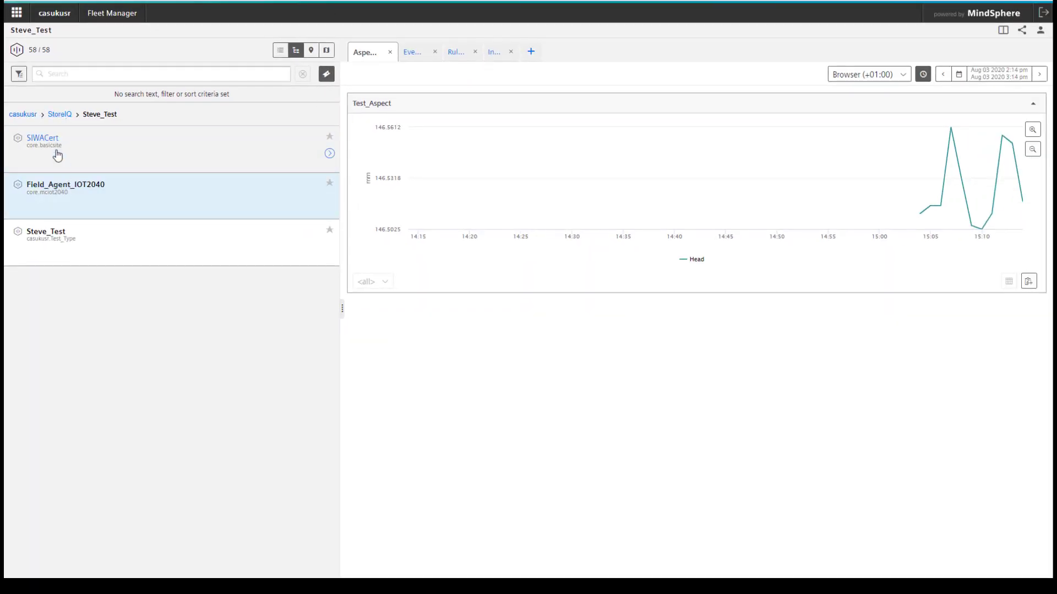
# Step: Drill from SIWACert through MCerts EDM to Wolverhampton_WWTW and show its SIWACERT_Modbus Spill_Level data
pyautogui.click(46, 139)
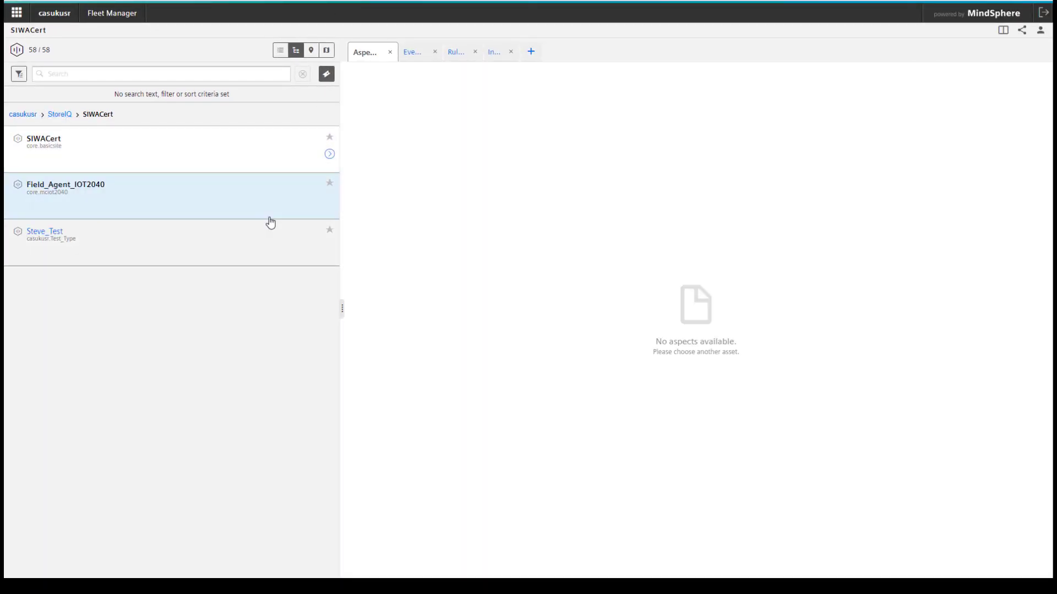
pyautogui.click(329, 155)
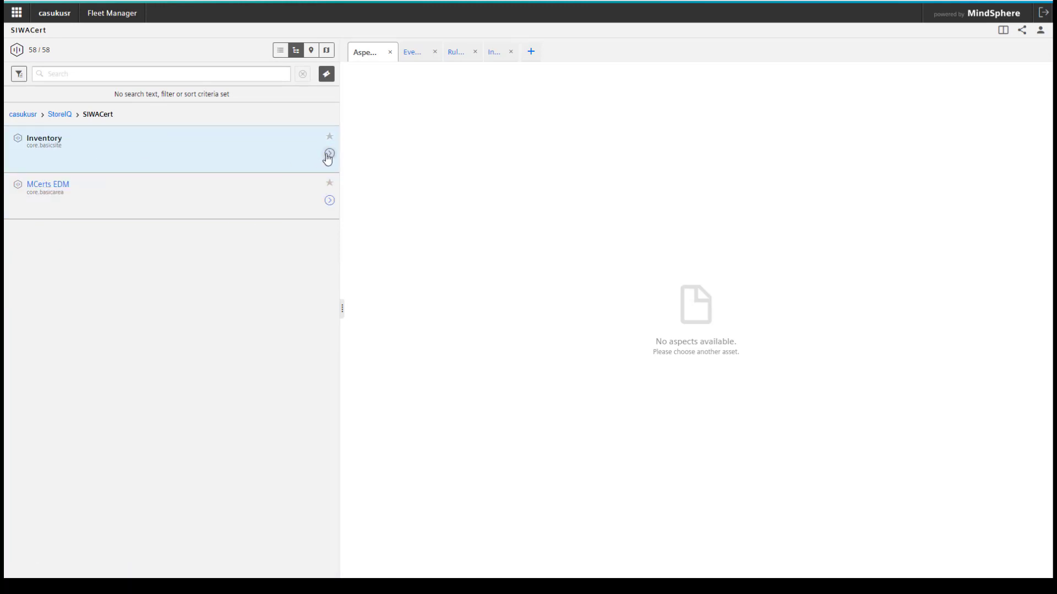
pyautogui.click(330, 203)
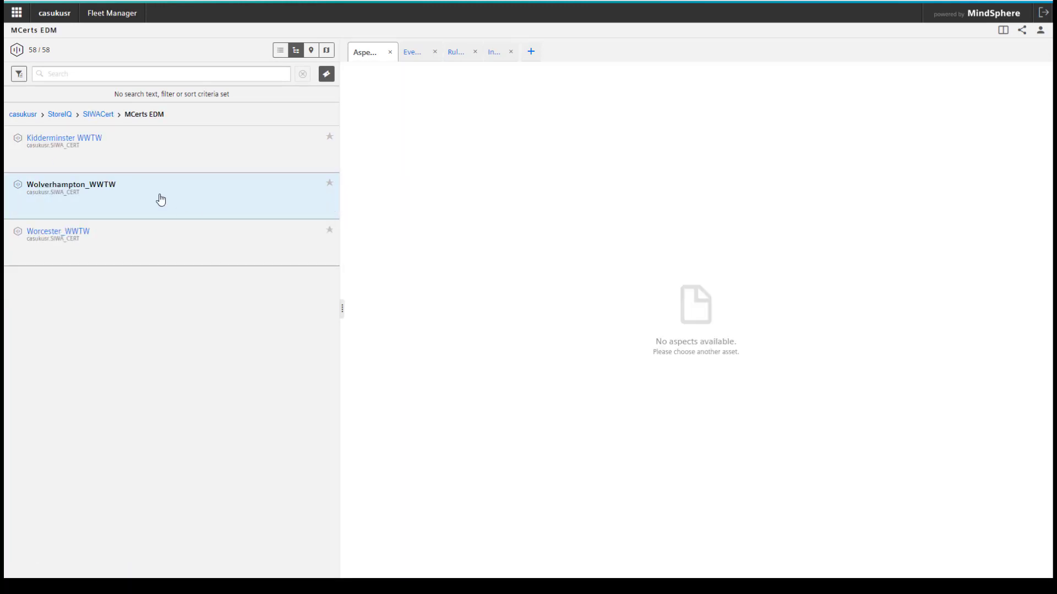
pyautogui.click(73, 187)
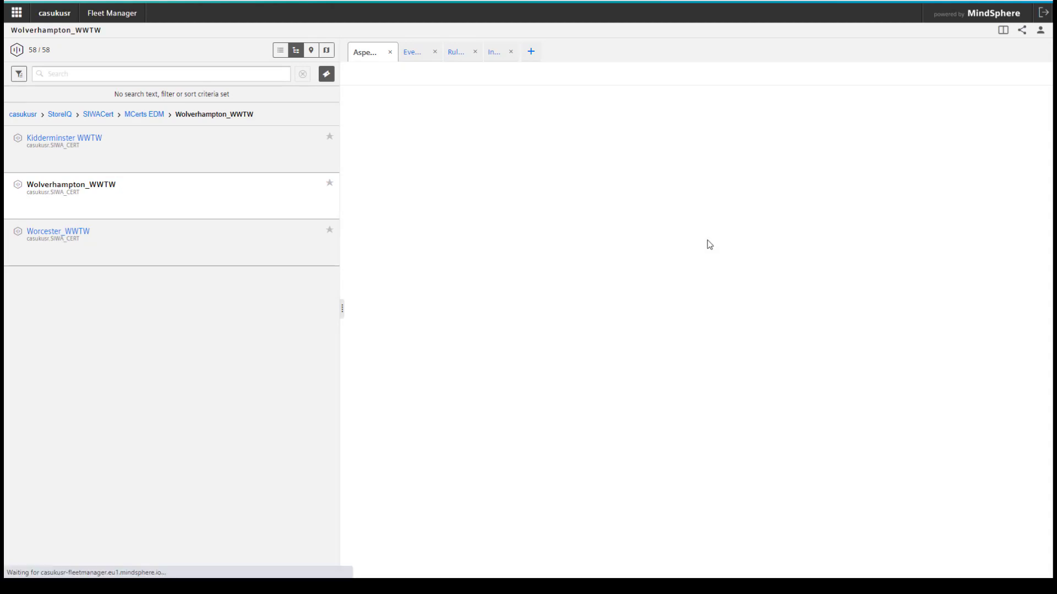